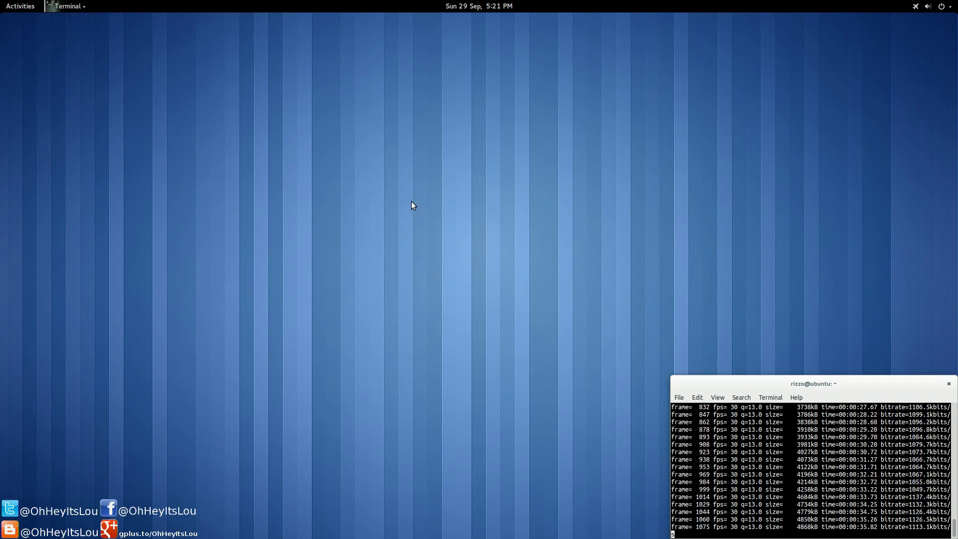
# Search the overview for 'details' and review GNOME 3.10.0, Intel i7-2600 and 15.7 GiB memory.
pyautogui.press('super')
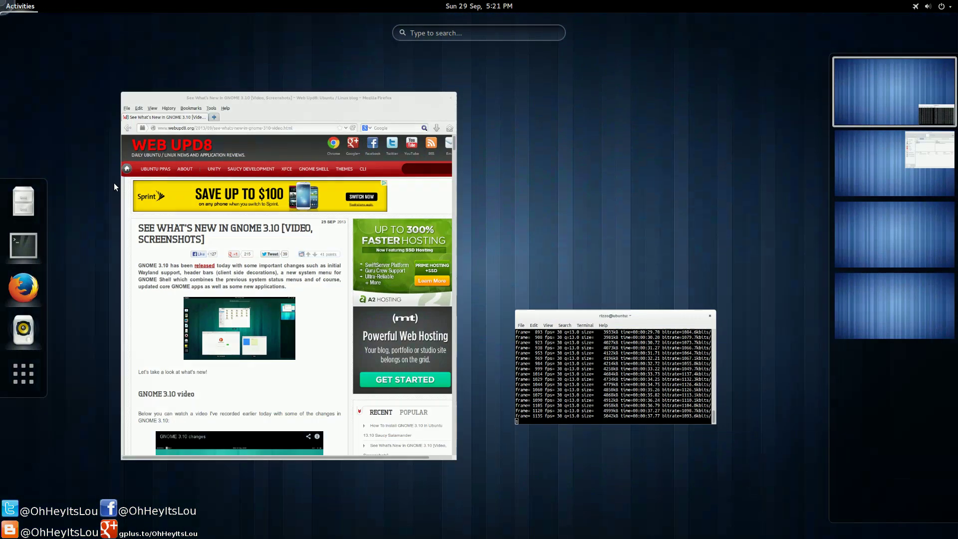
pyautogui.write('details')
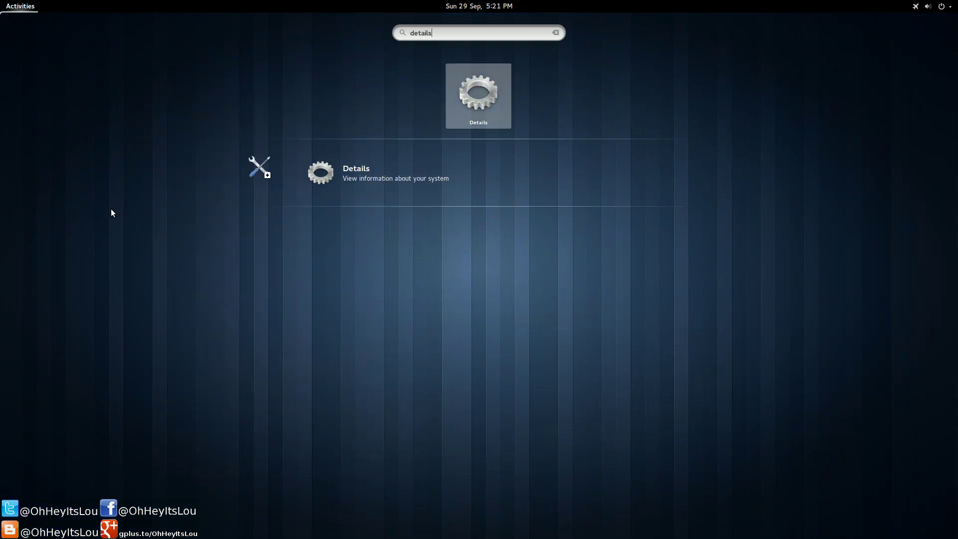
pyautogui.press('Return')
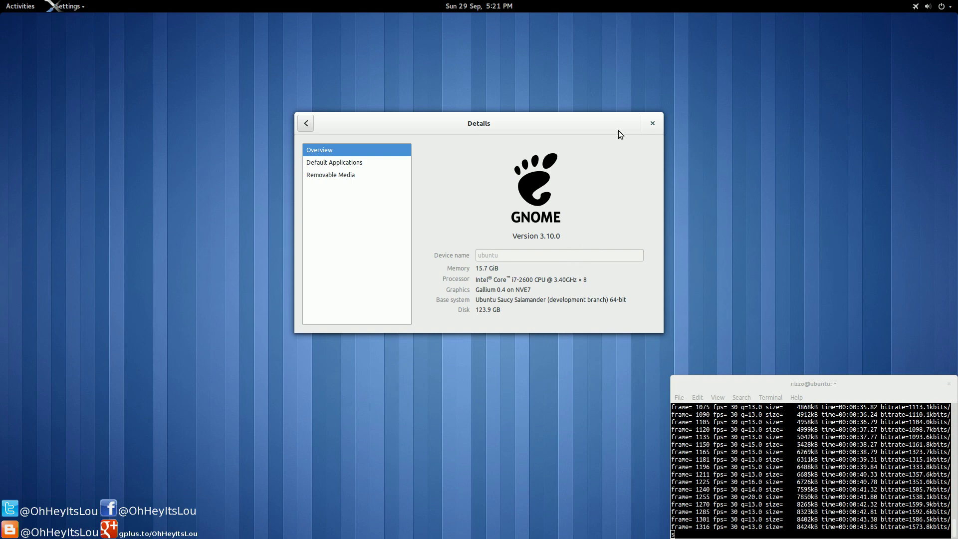
pyautogui.moveTo(618, 131); pyautogui.dragTo(612, 105)
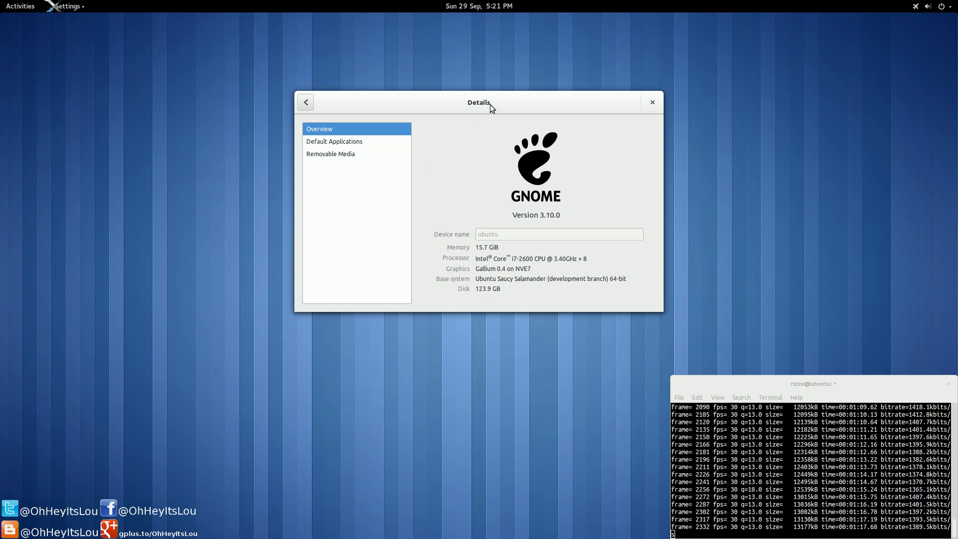
pyautogui.click(652, 103)
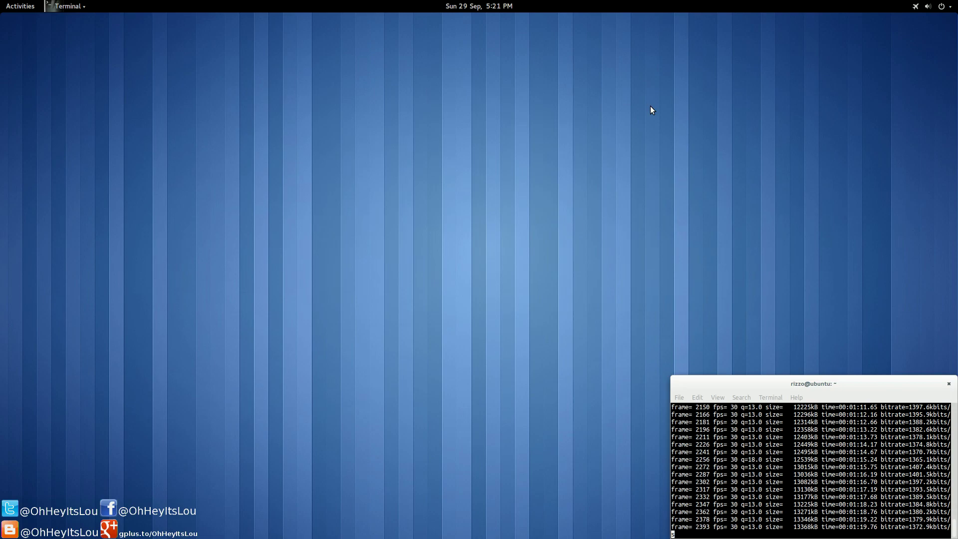
pyautogui.moveTo(1, 1)
pyautogui.click(289, 149)
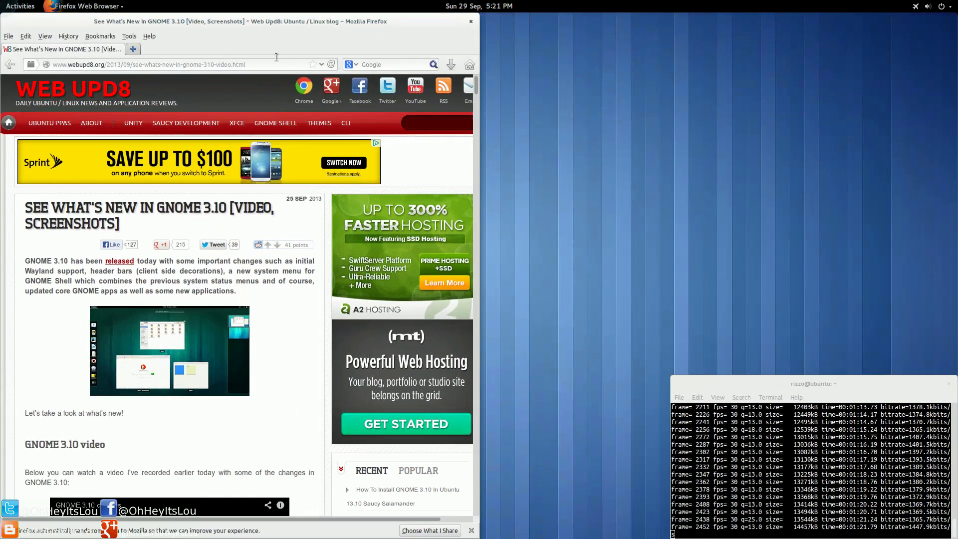
pyautogui.scroll(-8, 153, 302)
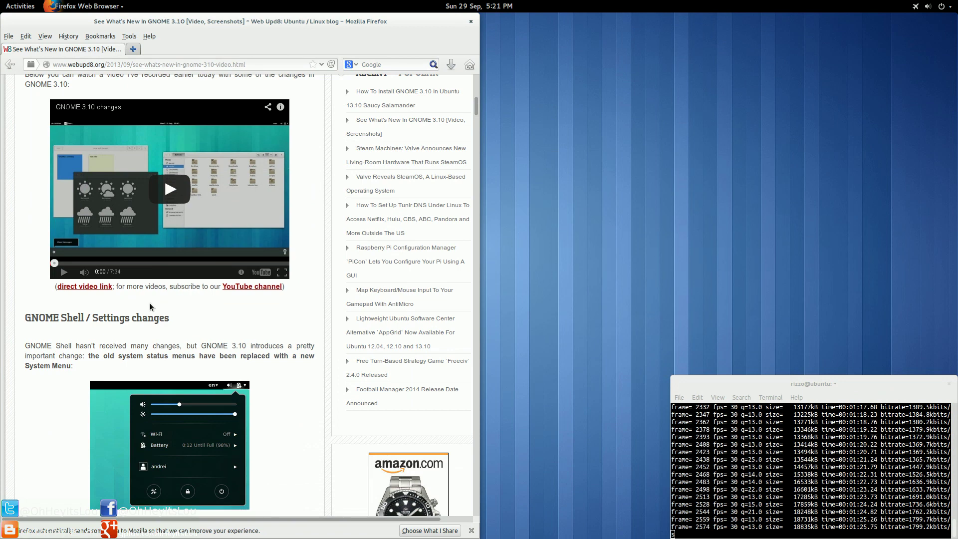
pyautogui.scroll(-3, 149, 303)
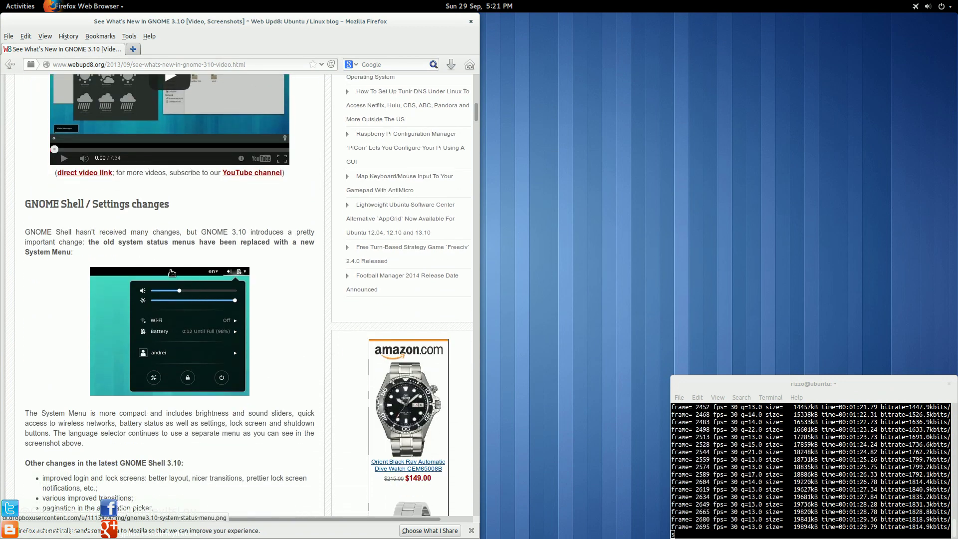
pyautogui.rightClick(367, 20)
pyautogui.click(378, 24)
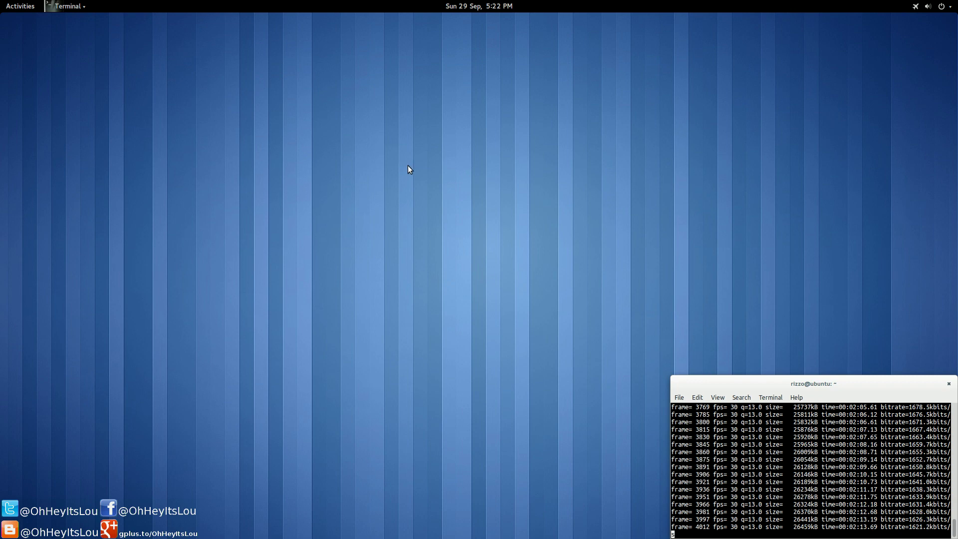
pyautogui.click(476, 5)
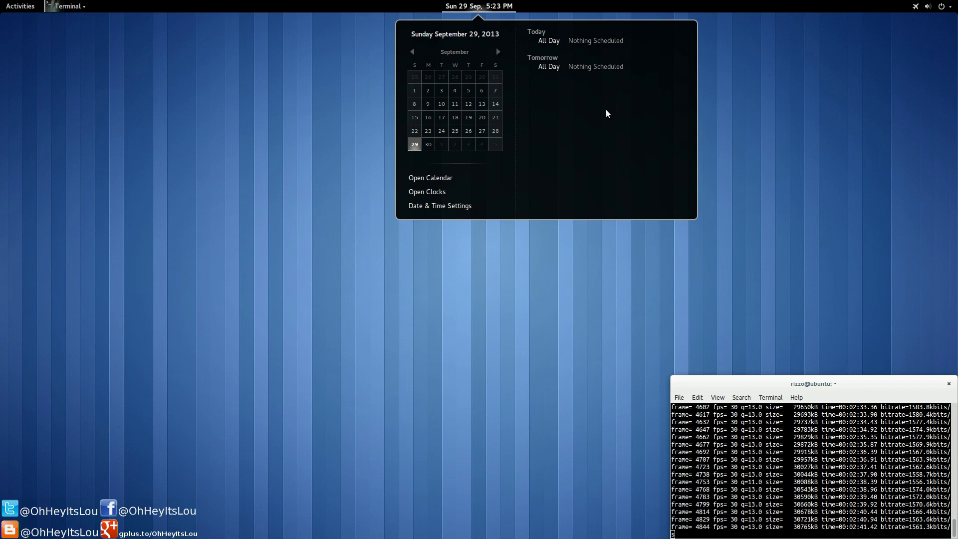
# Close the calendar, check the system menu's volume, Wi-Fi and Log Out options, and launch Settings.
pyautogui.click(792, 117)
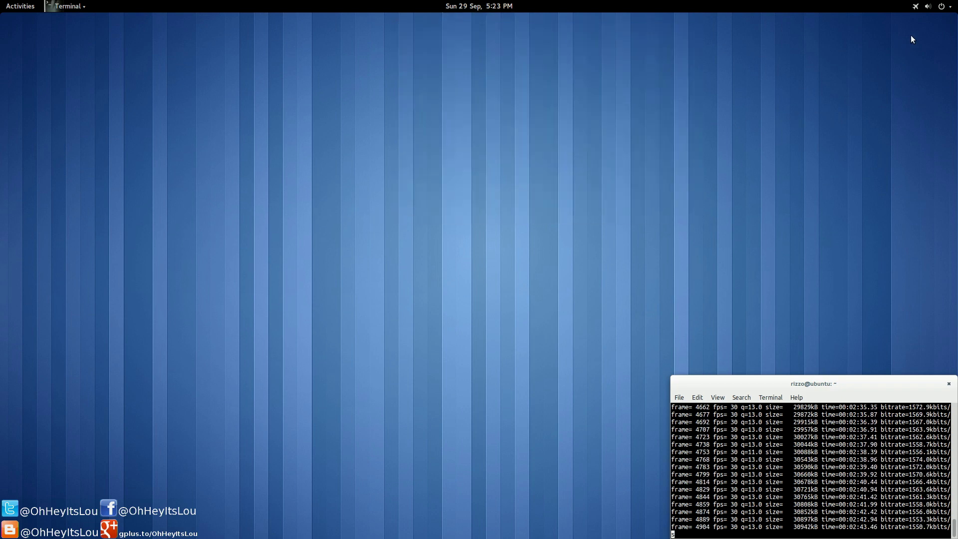
pyautogui.click(950, 9)
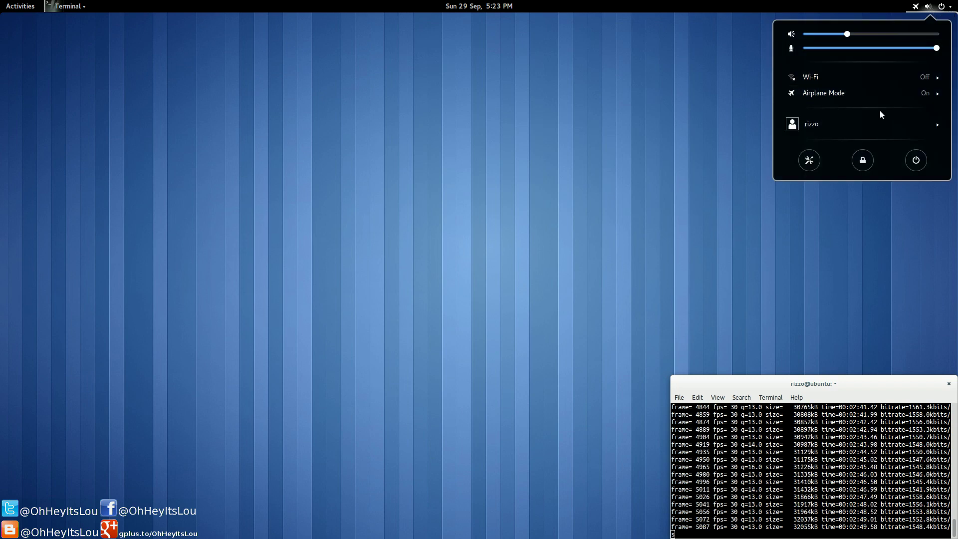
pyautogui.click(856, 126)
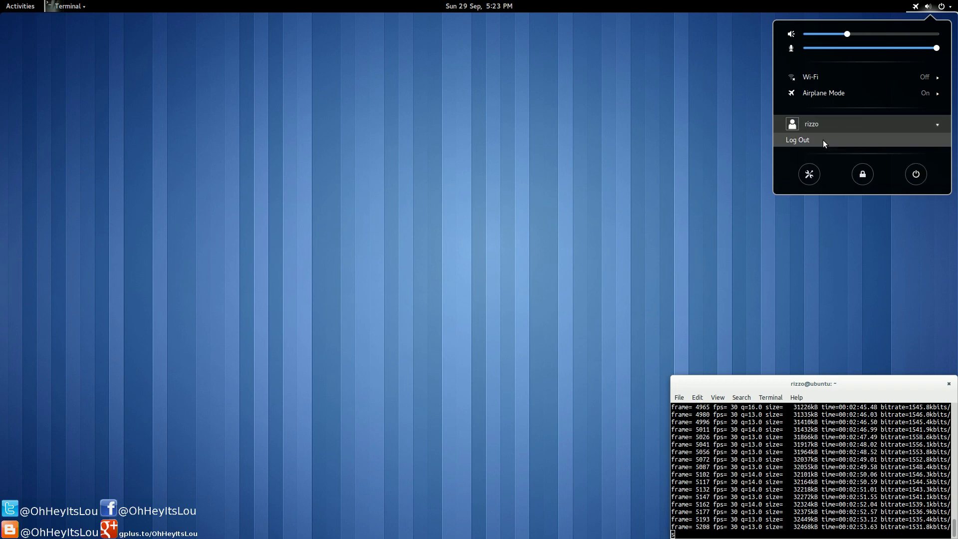
pyautogui.click(885, 121)
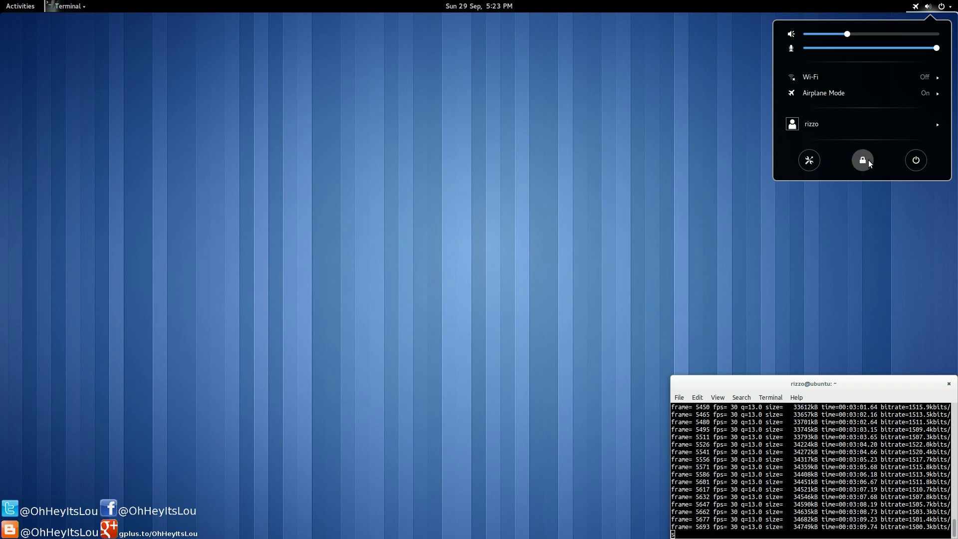
pyautogui.click(810, 160)
# Move the All Settings window up-left and minimize the Firefox article window.
pyautogui.moveTo(578, 131); pyautogui.dragTo(486, 68)
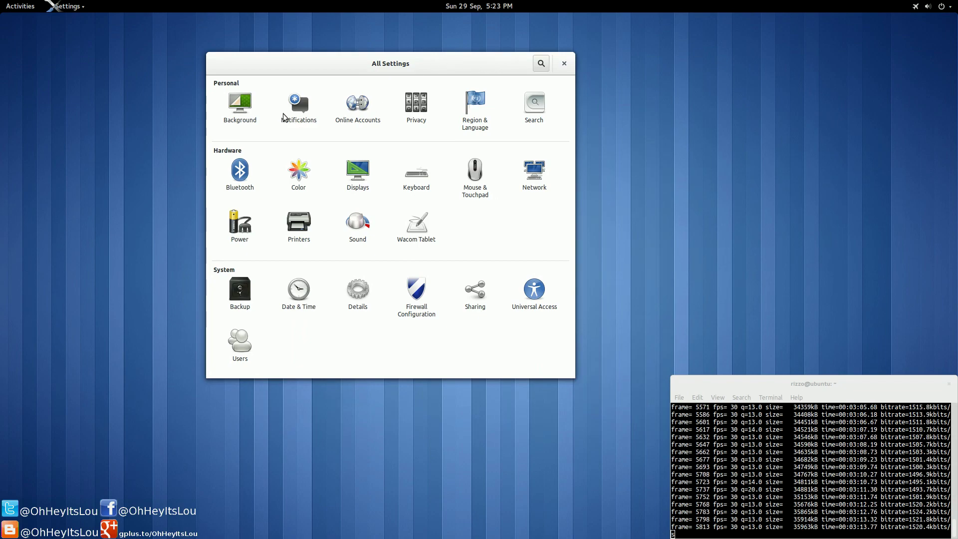
pyautogui.moveTo(0, 0)
pyautogui.click(256, 303)
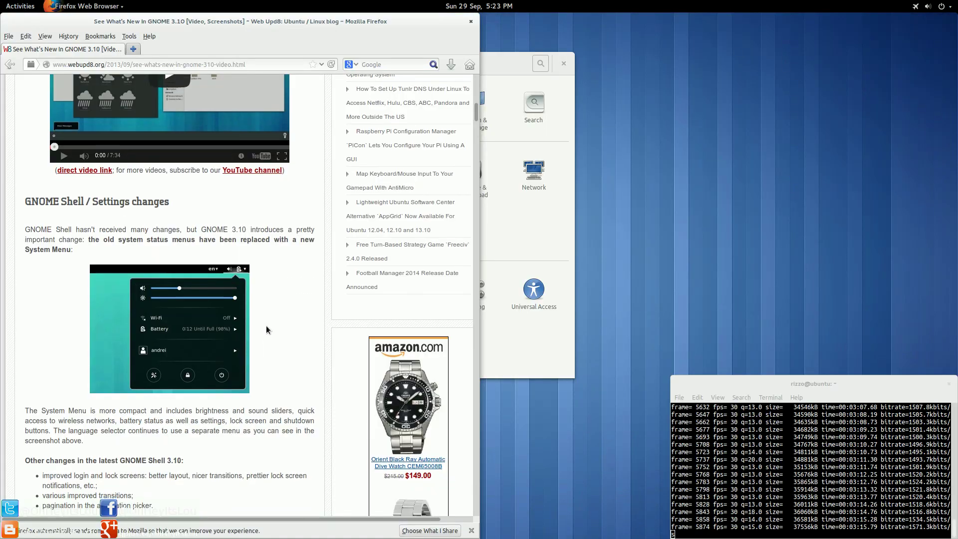
pyautogui.scroll(-12, 265, 325)
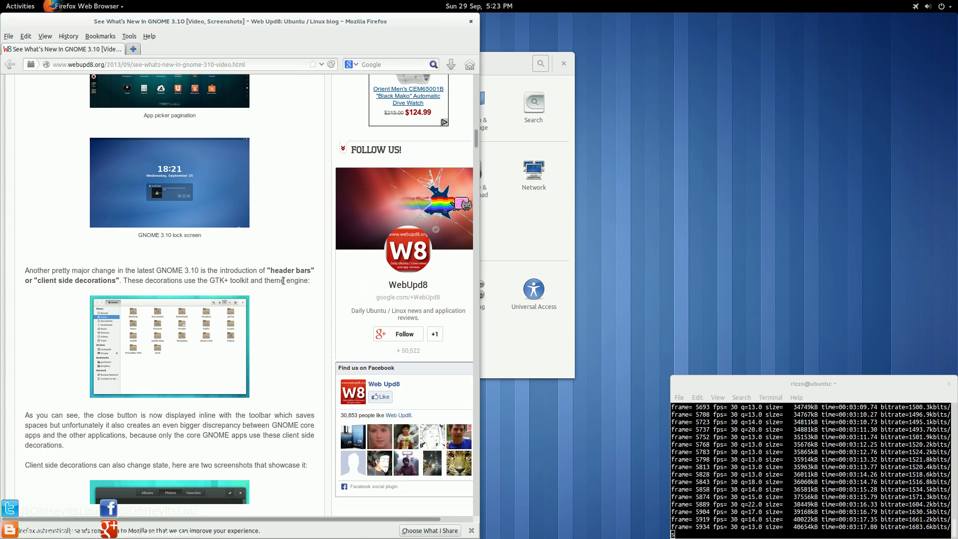
pyautogui.rightClick(371, 29)
pyautogui.click(394, 31)
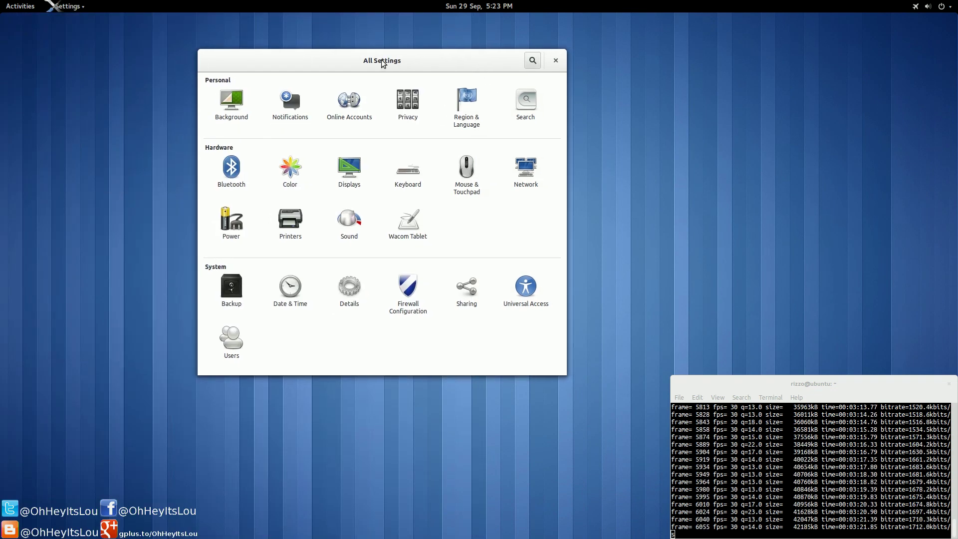
# Search settings for 'sound', open the Sound panel, then return to All Settings with search off.
pyautogui.click(534, 60)
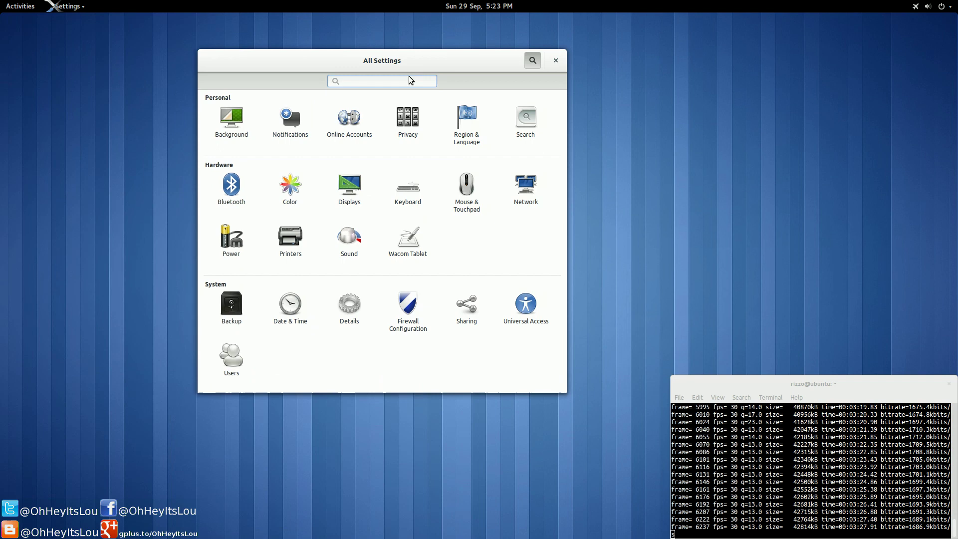
pyautogui.write('sound')
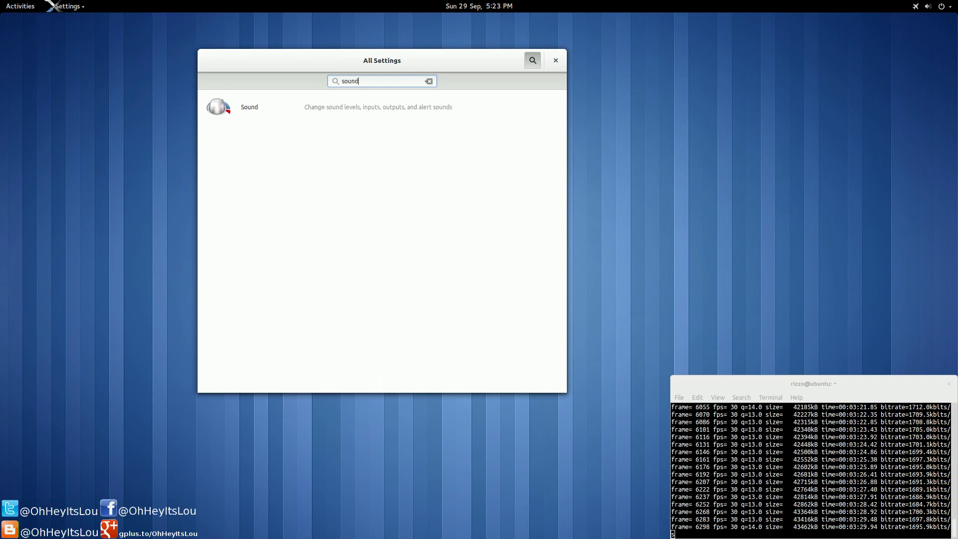
pyautogui.click(329, 107)
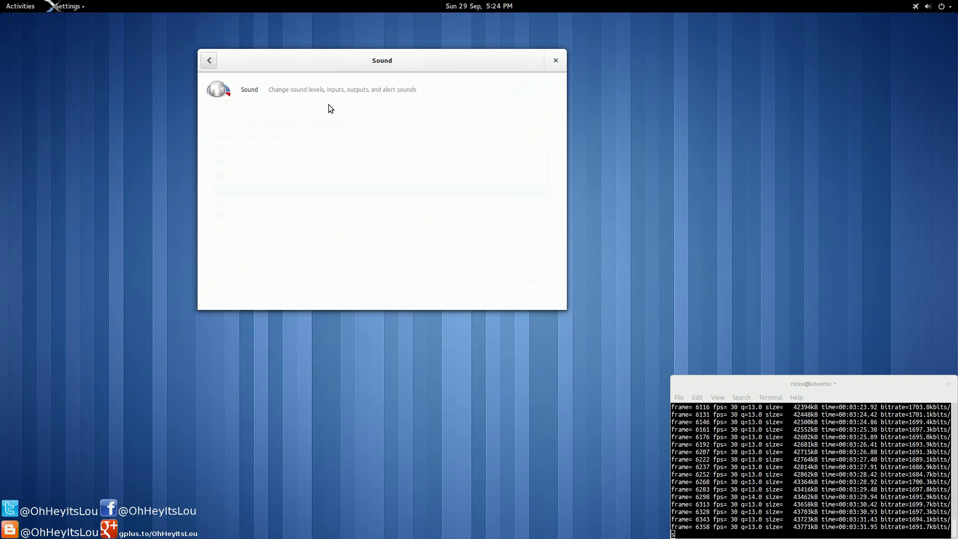
pyautogui.click(210, 61)
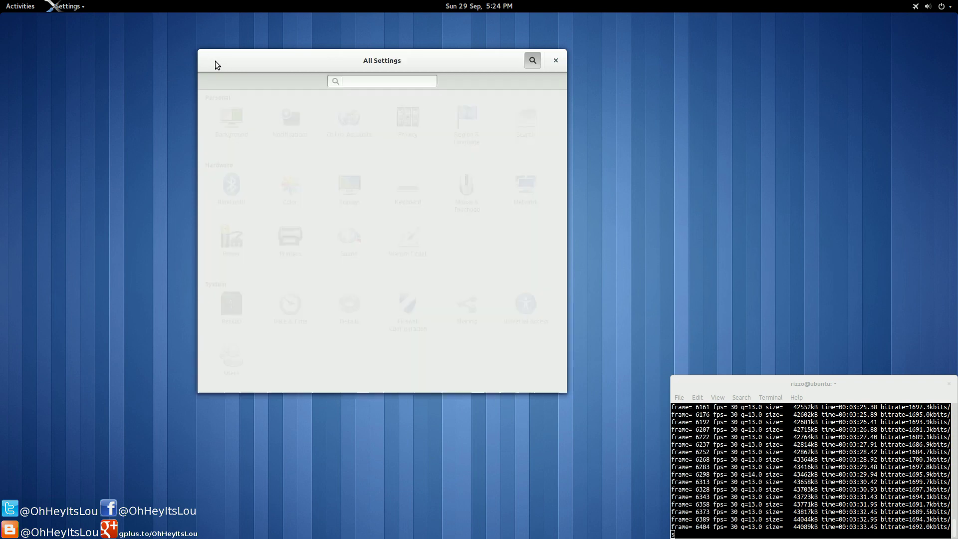
pyautogui.click(532, 60)
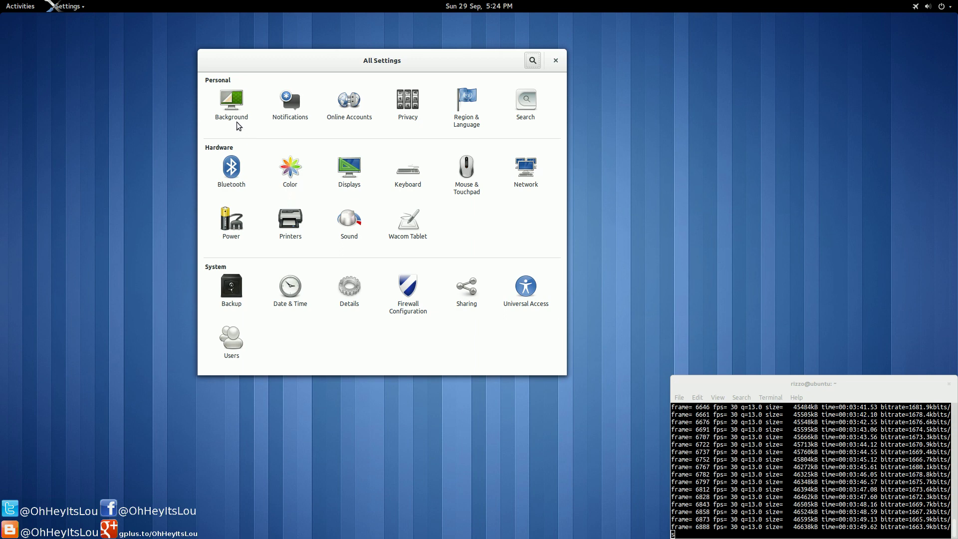
pyautogui.click(235, 106)
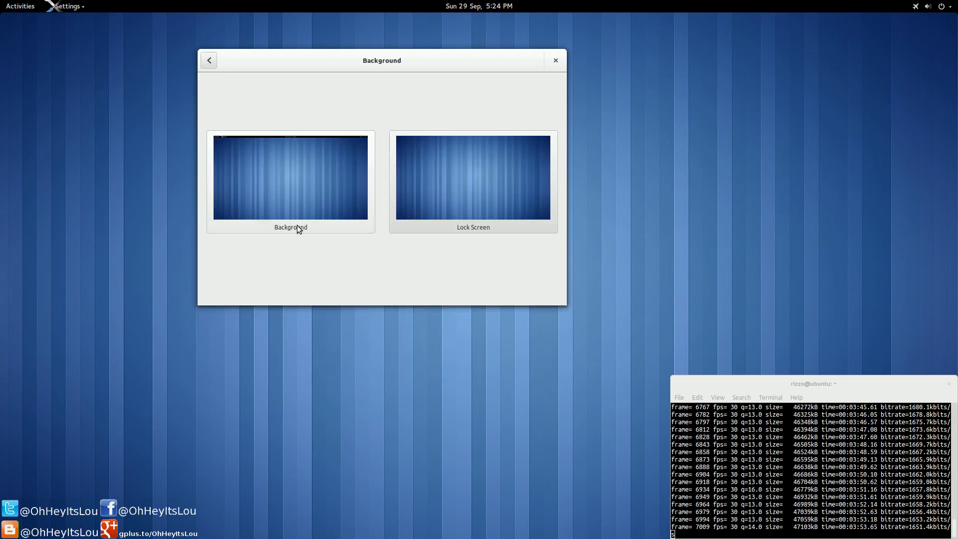
pyautogui.click(336, 222)
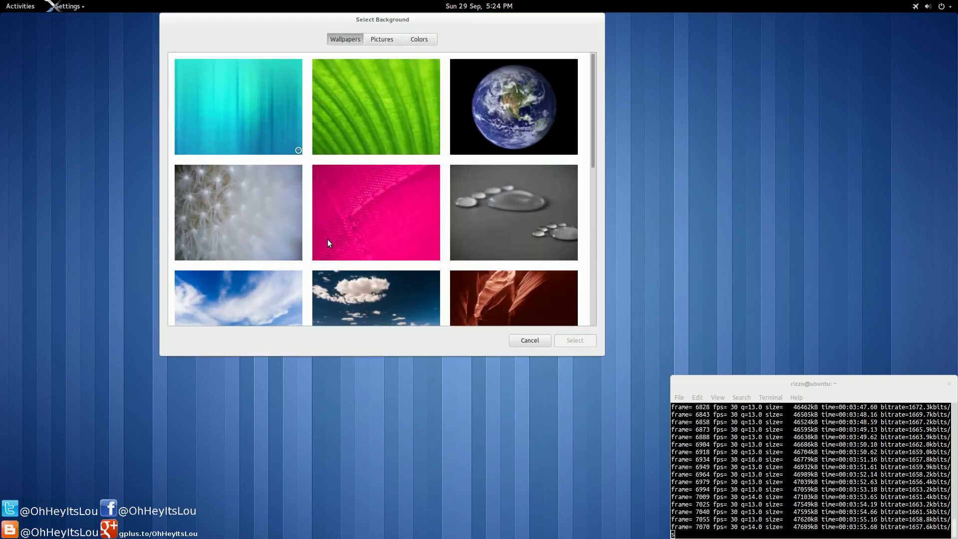
pyautogui.scroll(-6, 345, 204)
pyautogui.scroll(6, 345, 204)
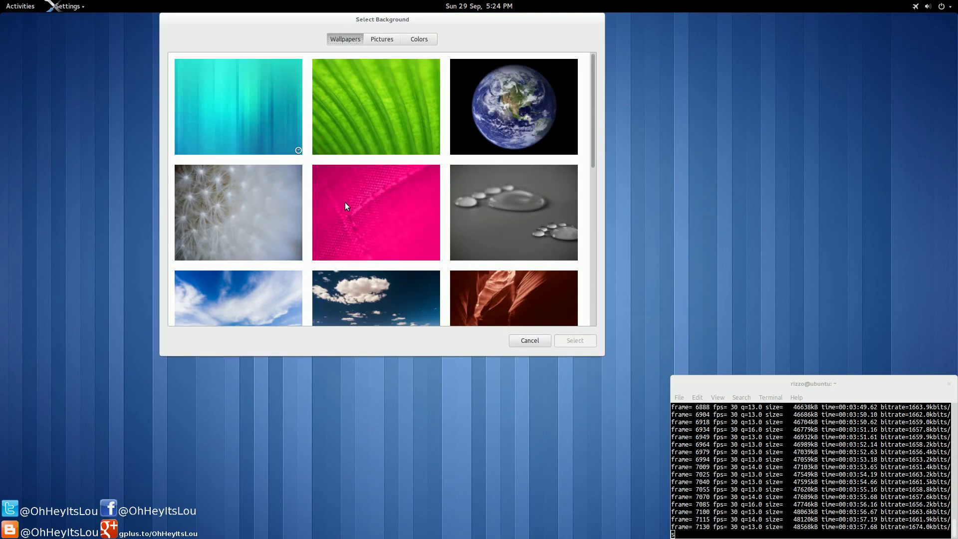
pyautogui.click(519, 337)
pyautogui.click(210, 61)
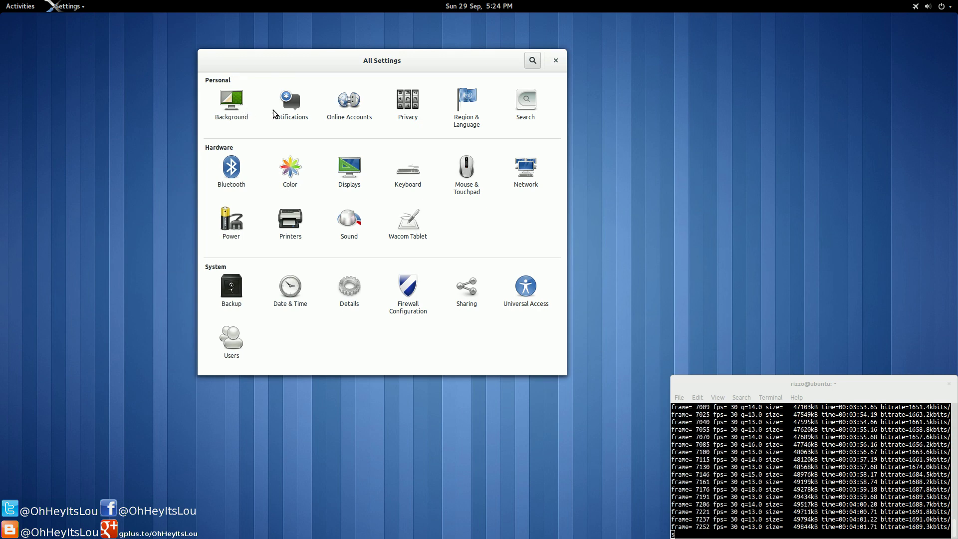
pyautogui.click(288, 108)
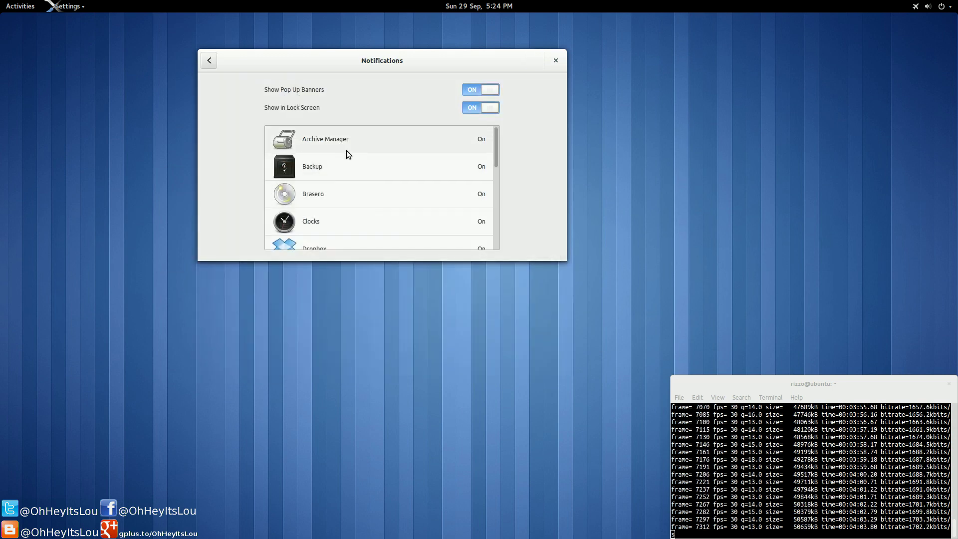
pyautogui.scroll(-10, 350, 154)
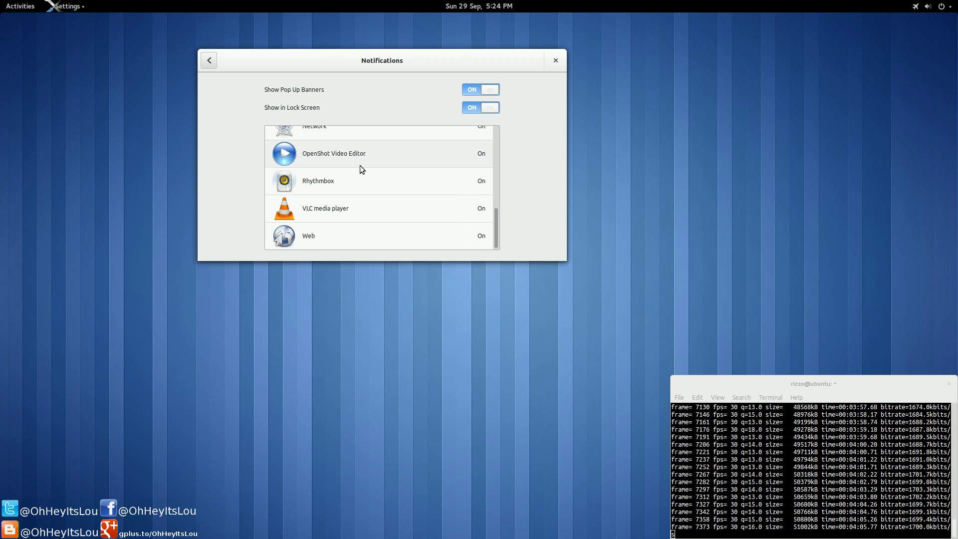
pyautogui.scroll(10, 360, 166)
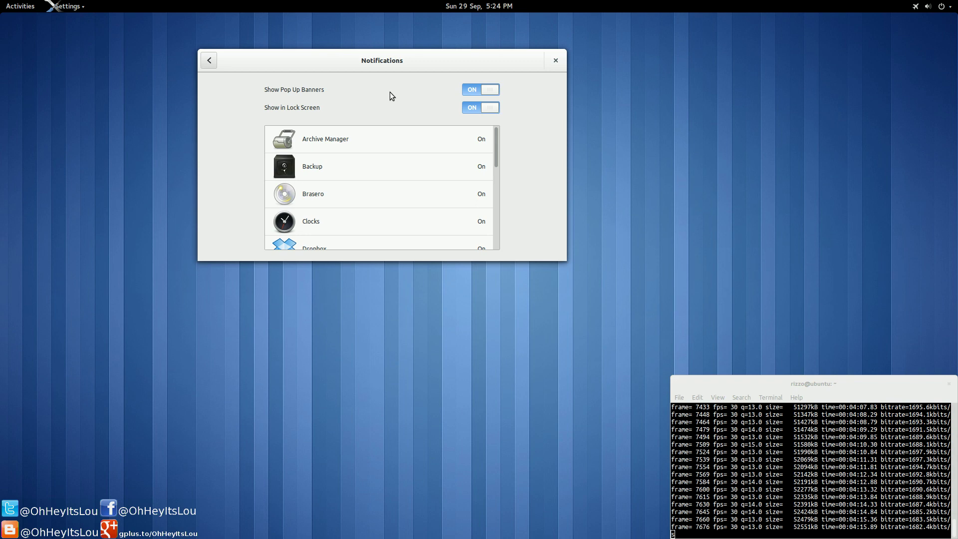
pyautogui.click(203, 64)
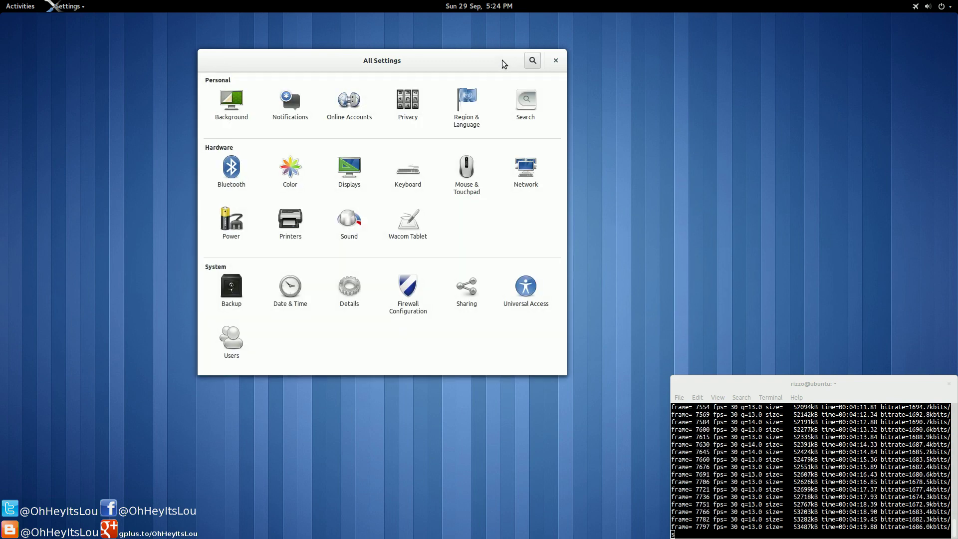
# Minimize Settings and play 'And Your World Will Burn' in Rhythmbox on the second workspace.
pyautogui.rightClick(504, 63)
pyautogui.click(511, 63)
pyautogui.moveTo(0, 0)
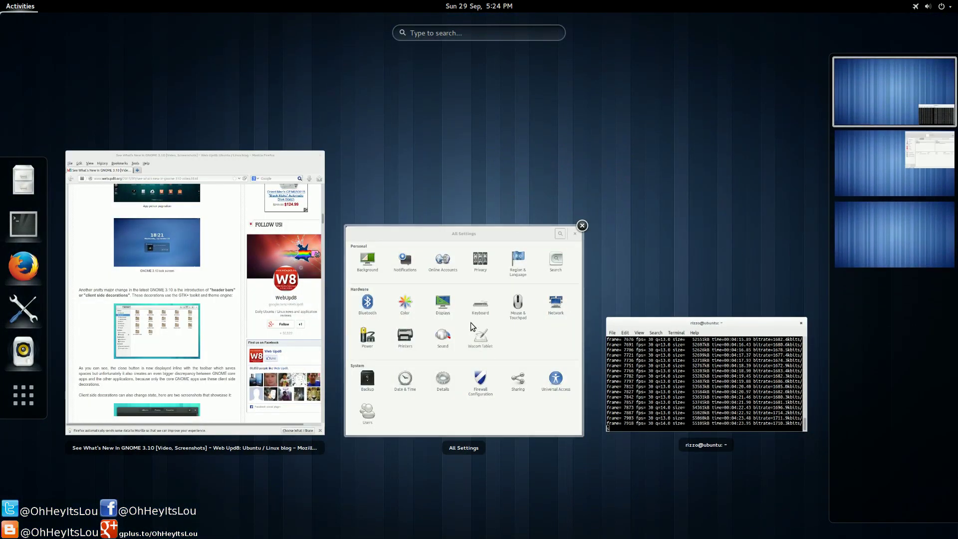
pyautogui.click(927, 143)
pyautogui.click(612, 341)
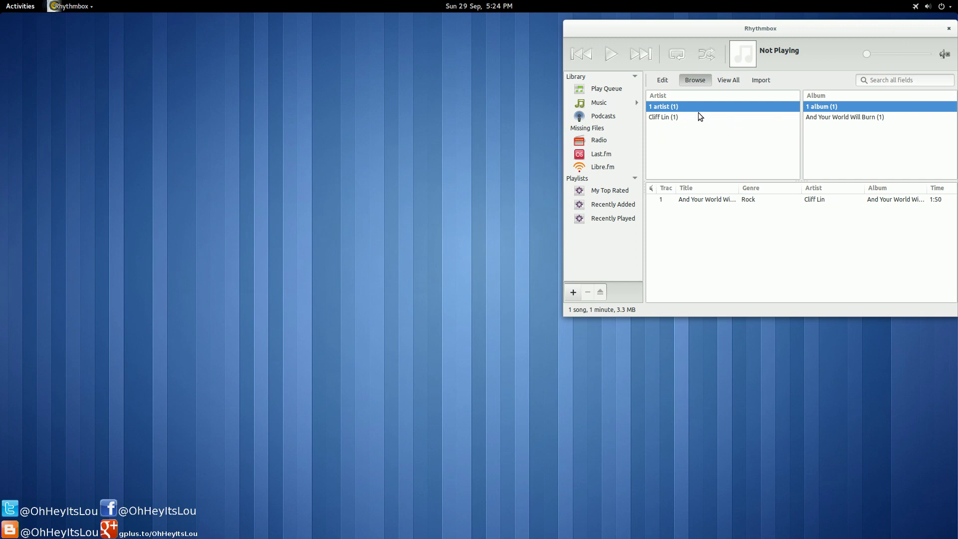
pyautogui.doubleClick(728, 103)
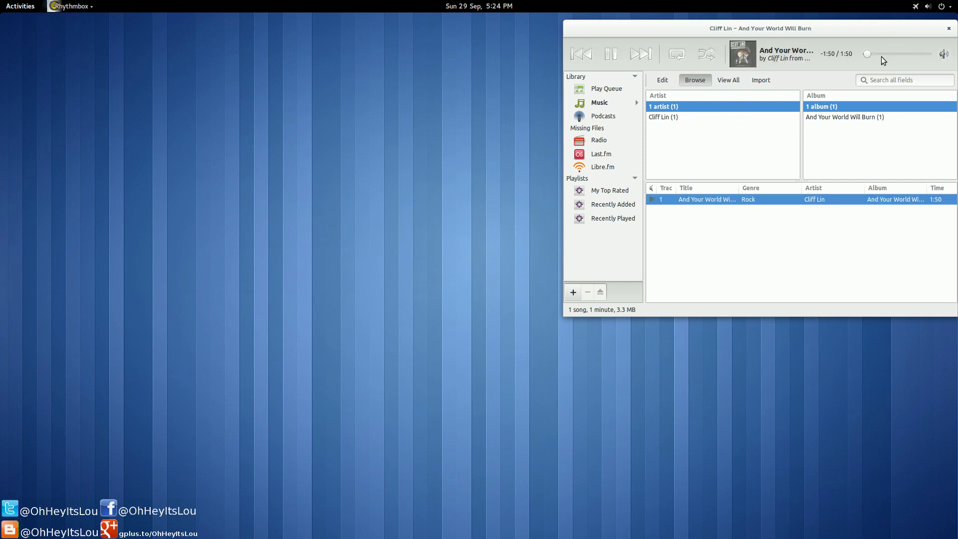
# Lock the screen, unlock it with the account password, and minimize Rhythmbox.
pyautogui.click(940, 7)
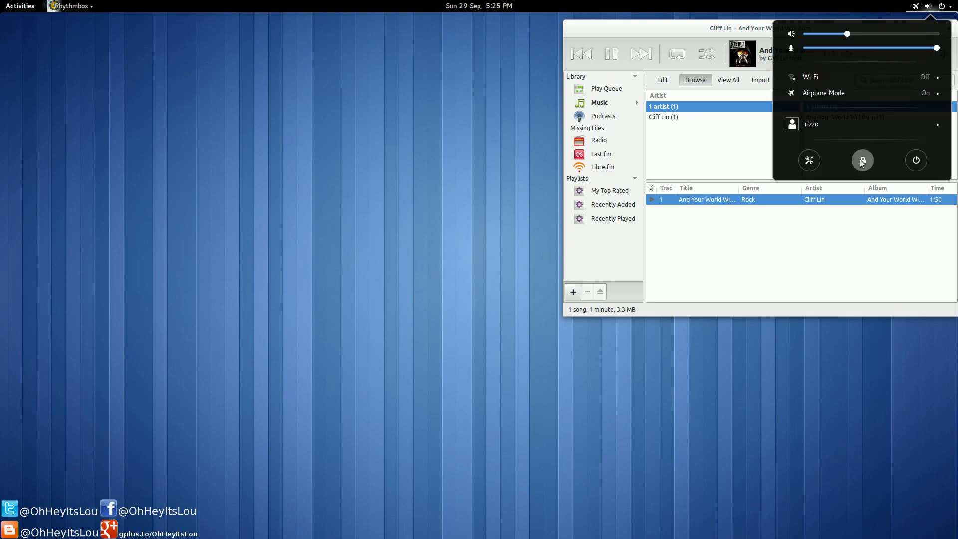
pyautogui.click(862, 160)
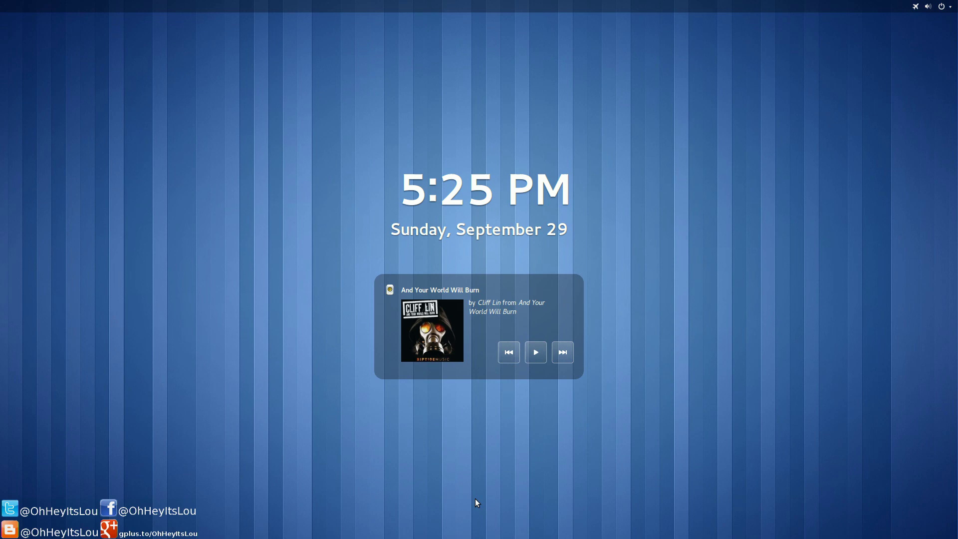
pyautogui.moveTo(466, 505); pyautogui.dragTo(474, 429)
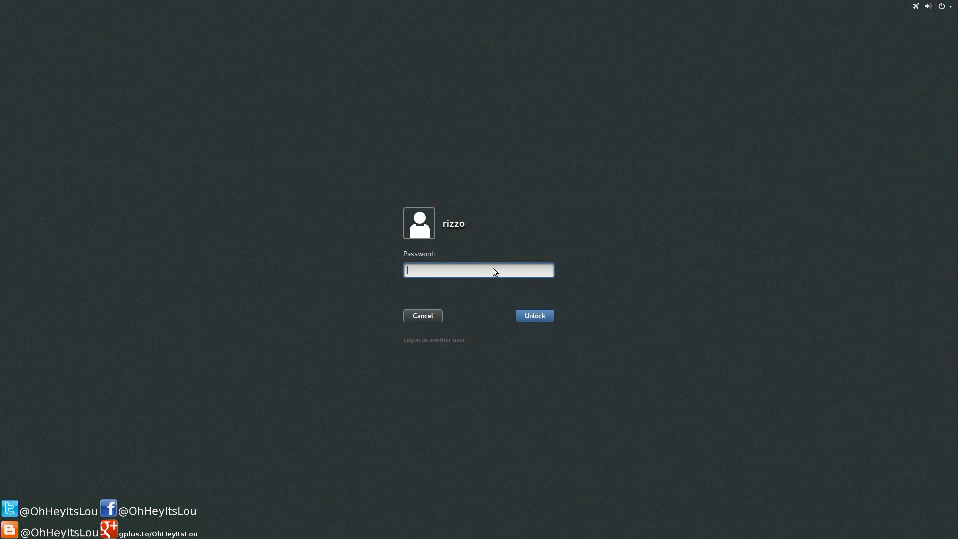
pyautogui.write('**************')
pyautogui.press('Return')
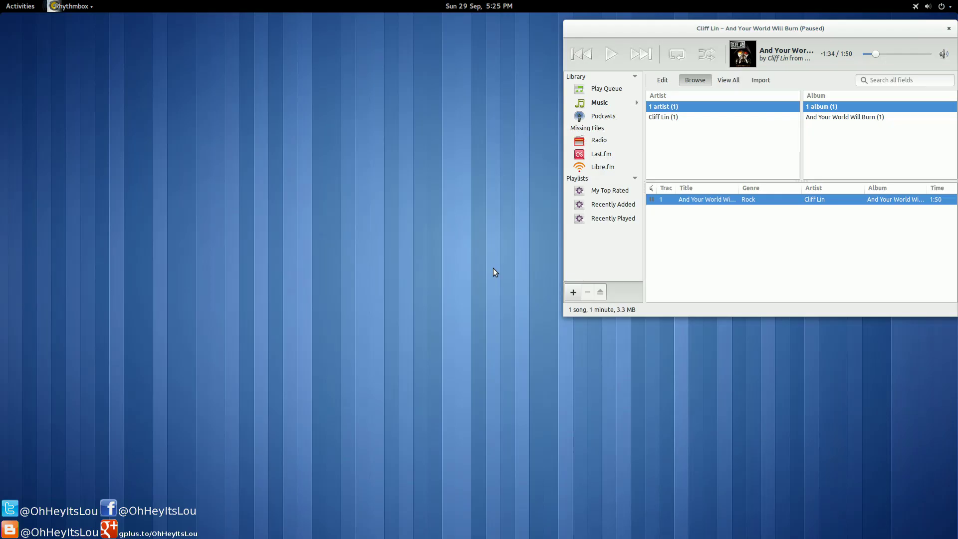
pyautogui.rightClick(866, 25)
pyautogui.click(867, 26)
# Switch to the top workspace and bring the Settings window to the front.
pyautogui.moveTo(1, 1)
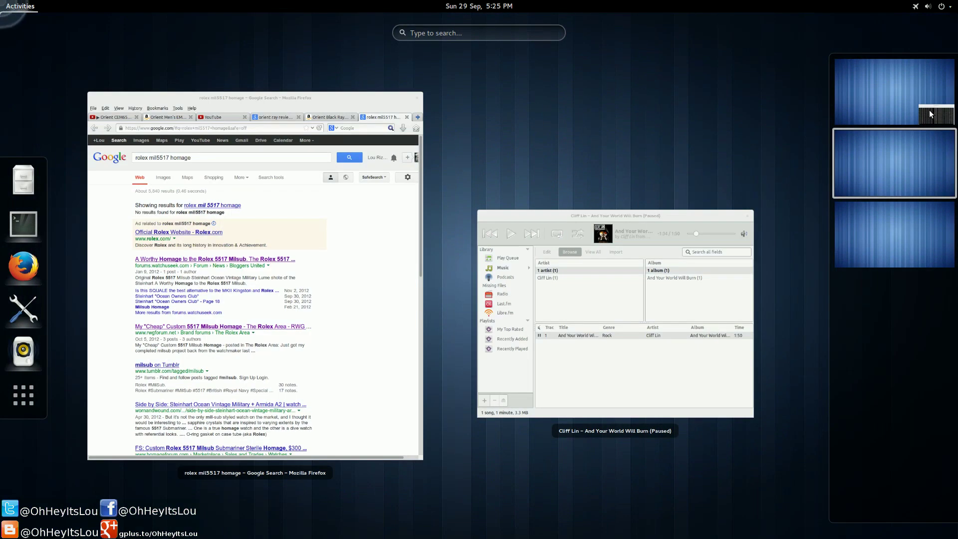
pyautogui.click(929, 114)
pyautogui.click(698, 375)
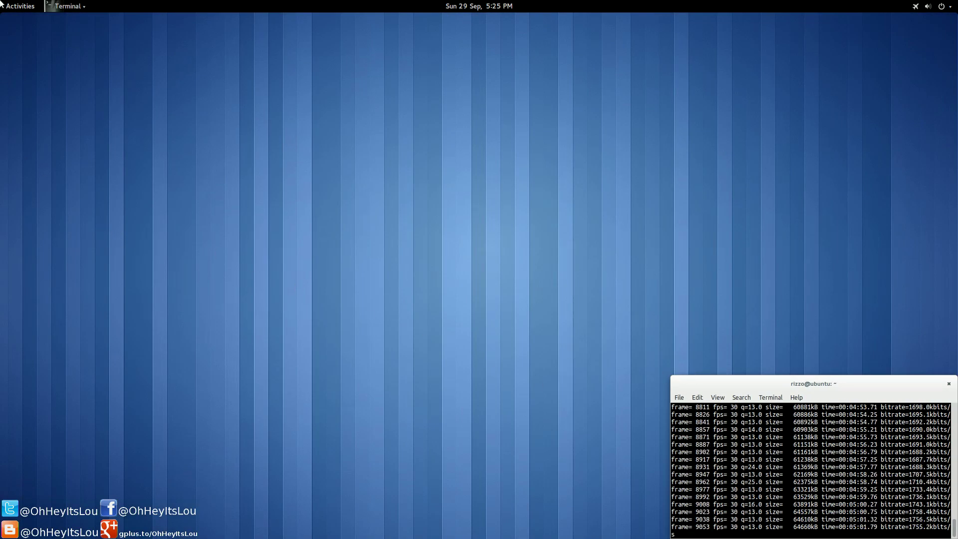
pyautogui.moveTo(1, 3)
pyautogui.click(446, 305)
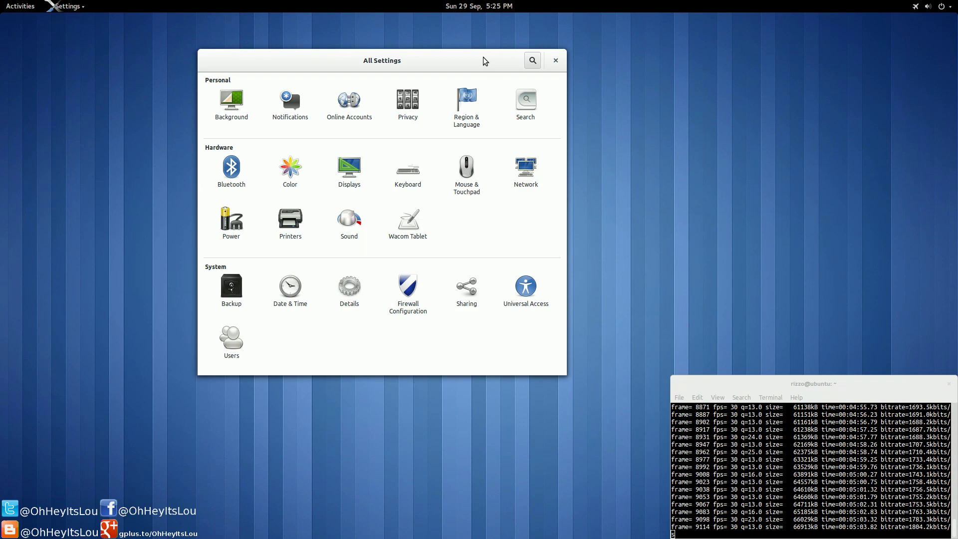
pyautogui.moveTo(483, 61); pyautogui.dragTo(476, 58)
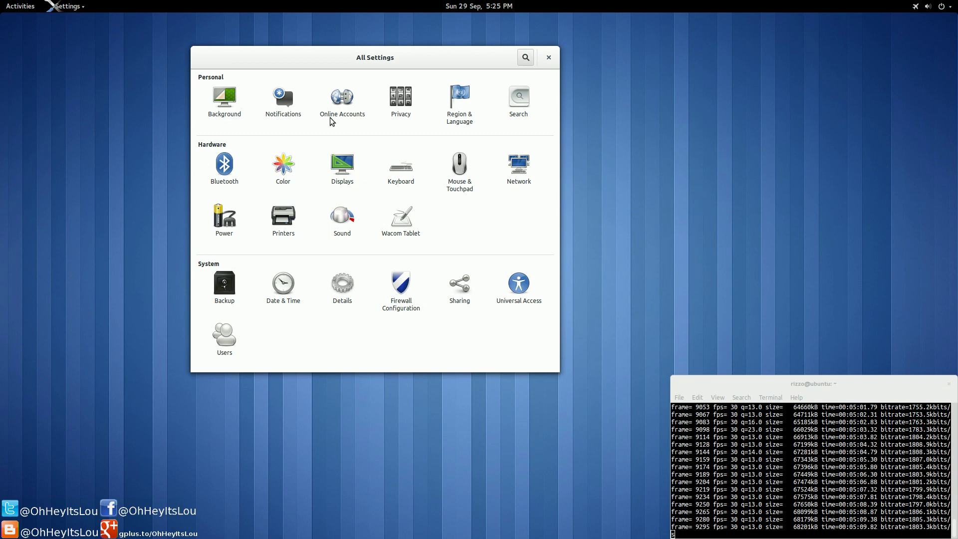
# Look over the Displays panel, then open the Date & Time panel.
pyautogui.click(344, 172)
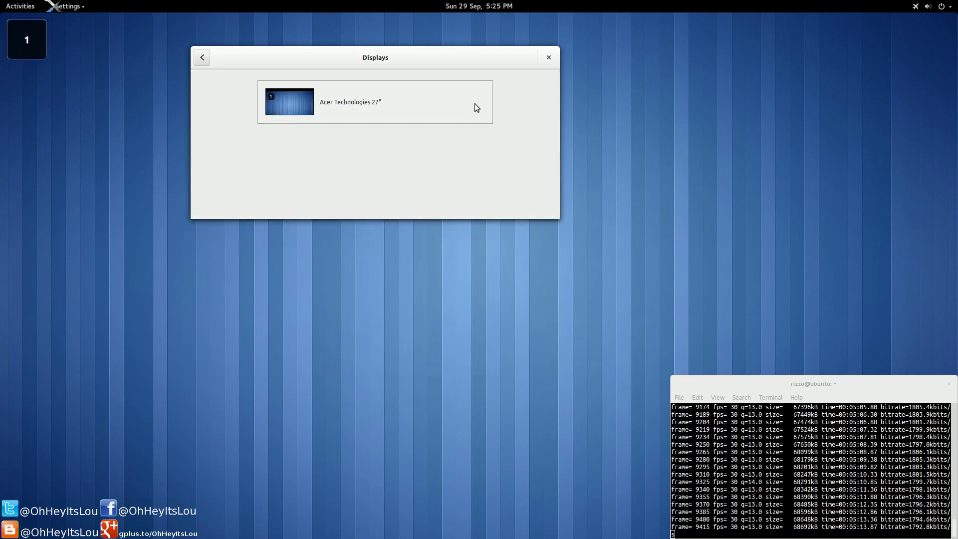
pyautogui.click(202, 57)
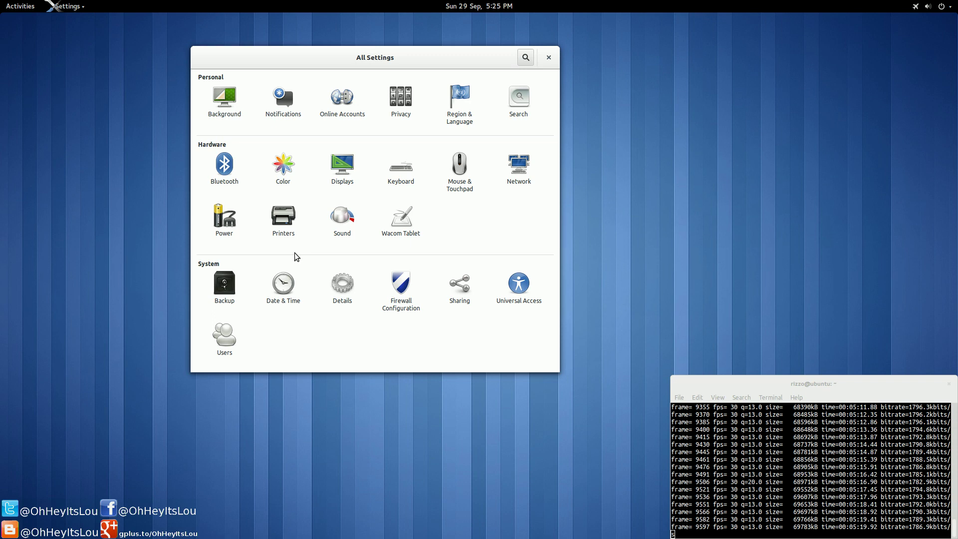
pyautogui.click(290, 297)
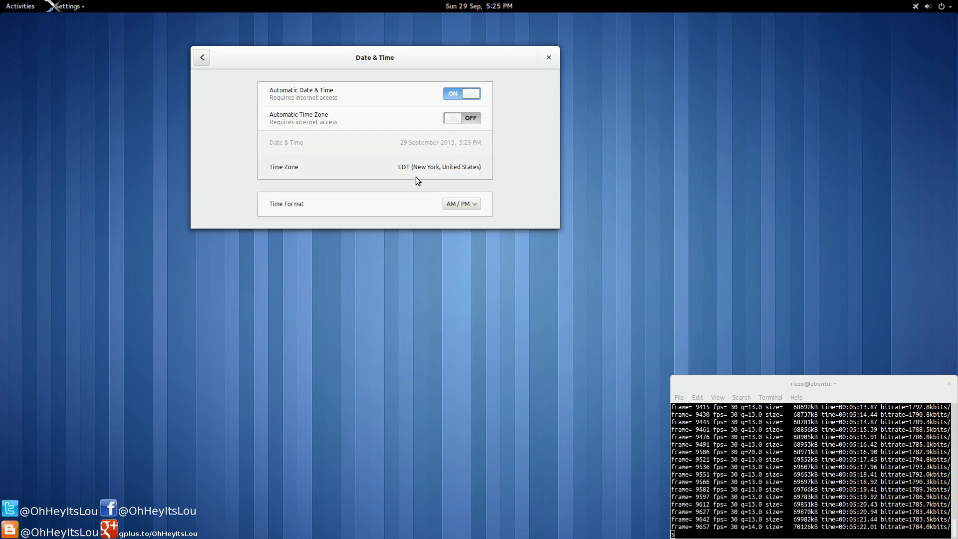
# Go back to All Settings, close the Settings window, and open the Activities overview.
pyautogui.click(207, 58)
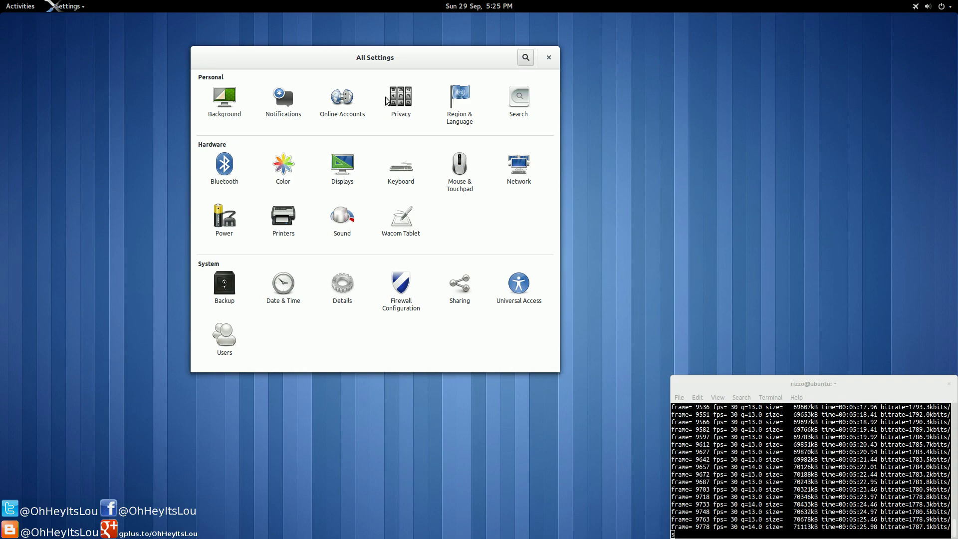
pyautogui.click(549, 58)
pyautogui.moveTo(1, 1)
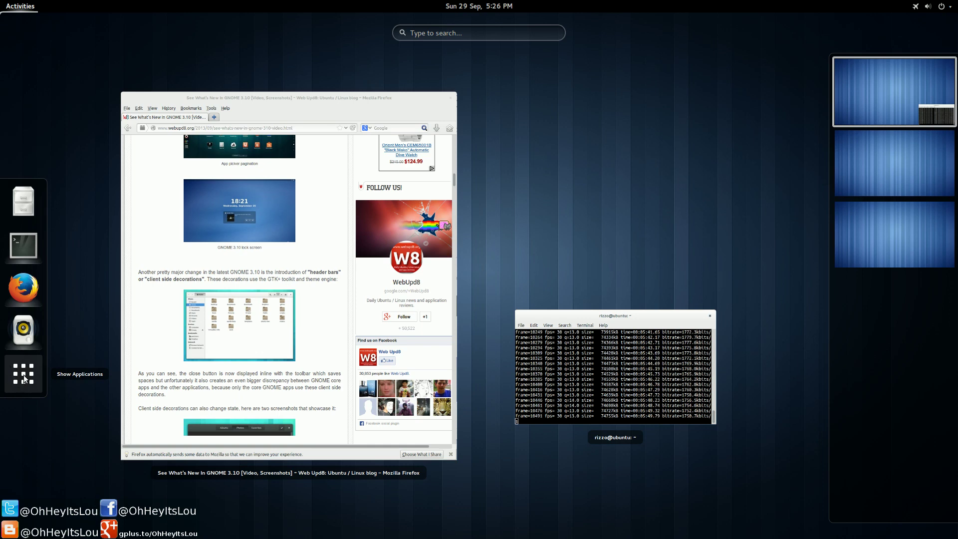
# Show the application grid and scroll through its pages of installed apps.
pyautogui.click(24, 378)
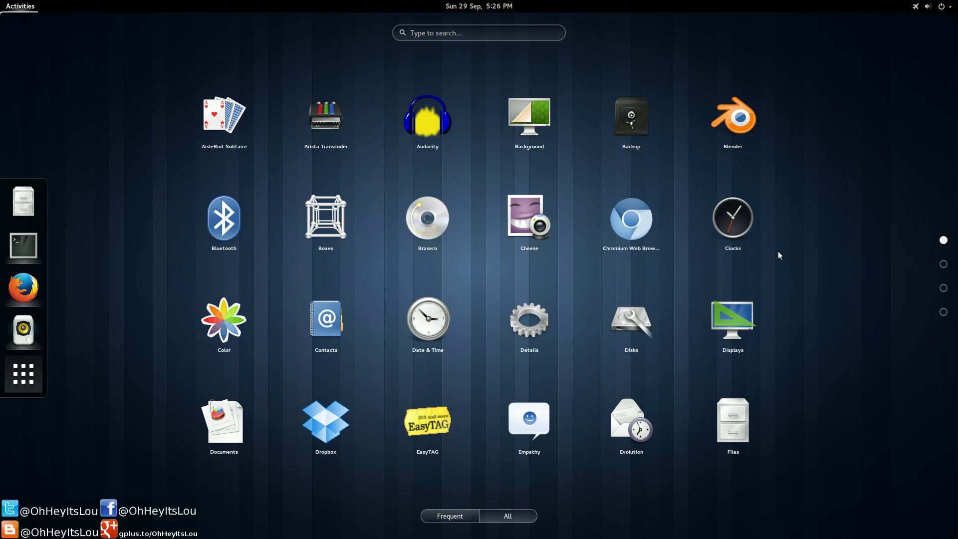
pyautogui.scroll(-1, 778, 255)
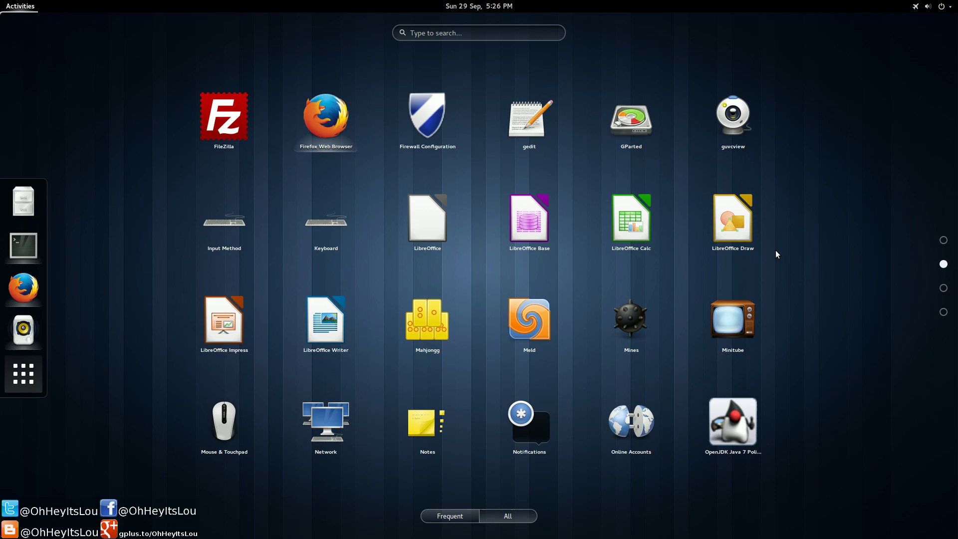
pyautogui.scroll(-2, 776, 250)
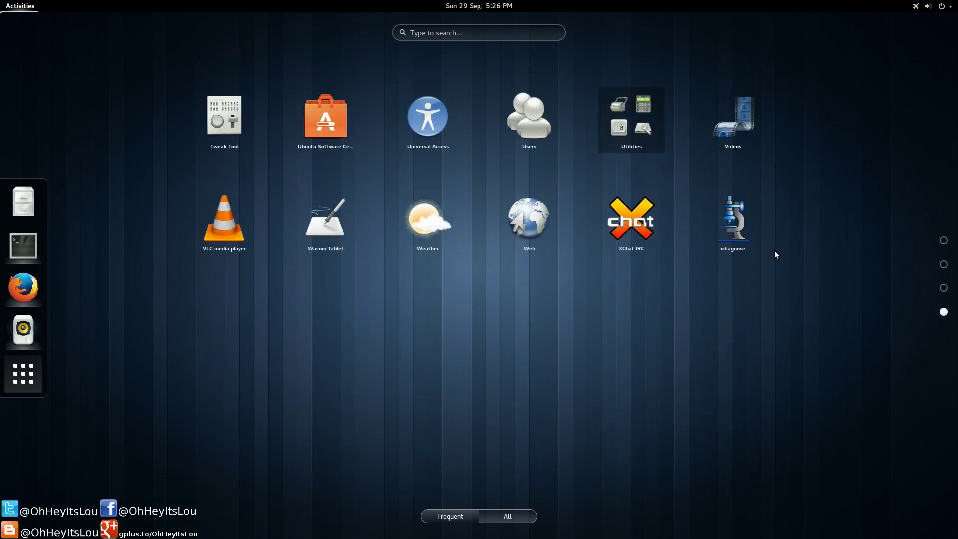
pyautogui.scroll(3, 774, 251)
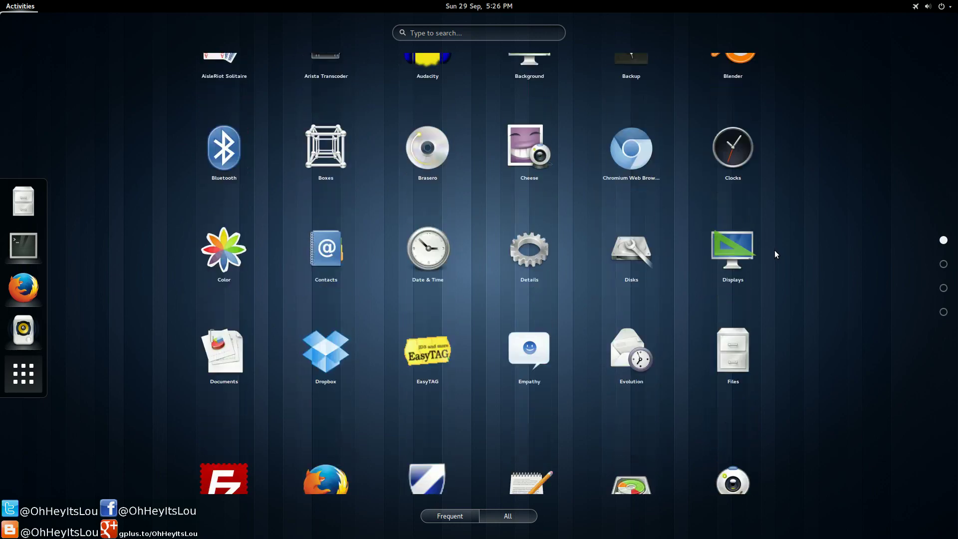
pyautogui.scroll(-3, 774, 250)
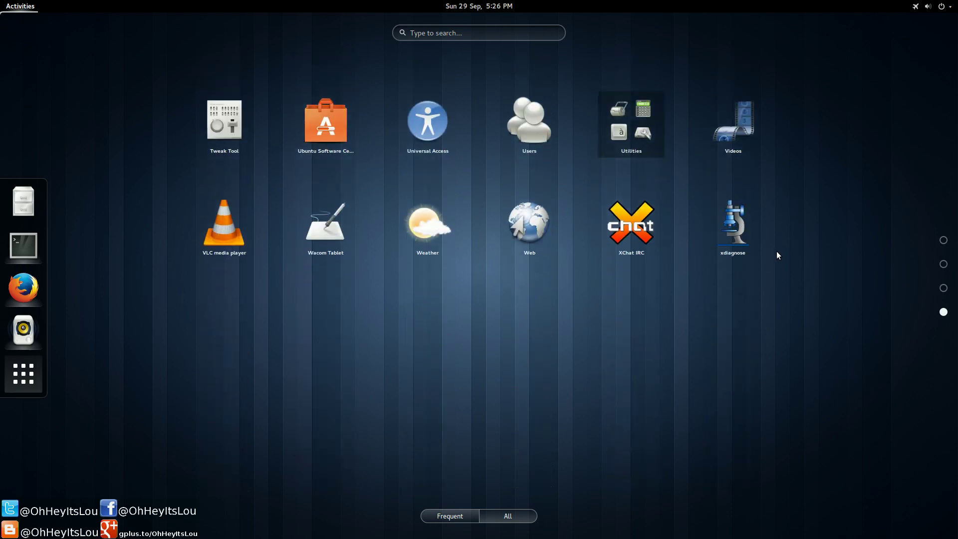
pyautogui.scroll(1, 776, 251)
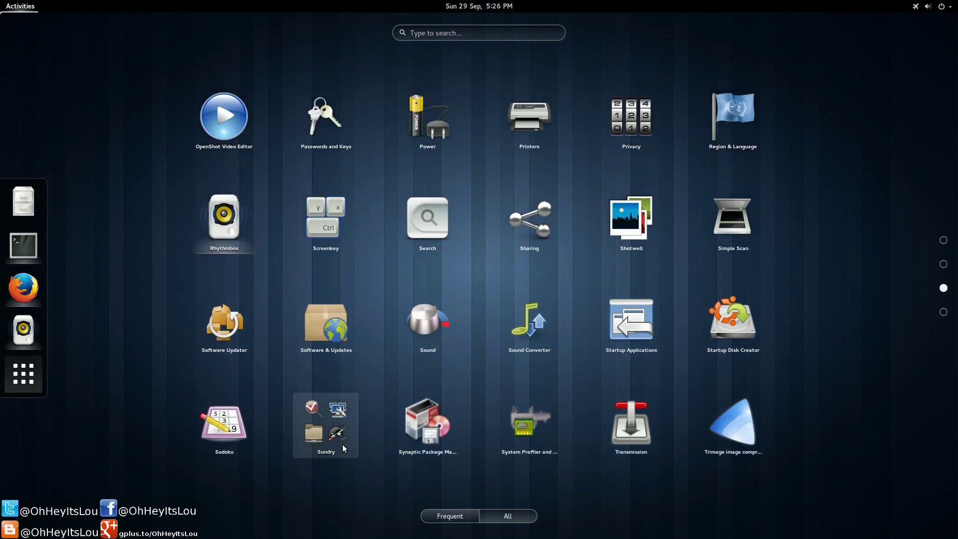
# Open and close the Sundry folder, then scroll back to the first app page.
pyautogui.click(317, 408)
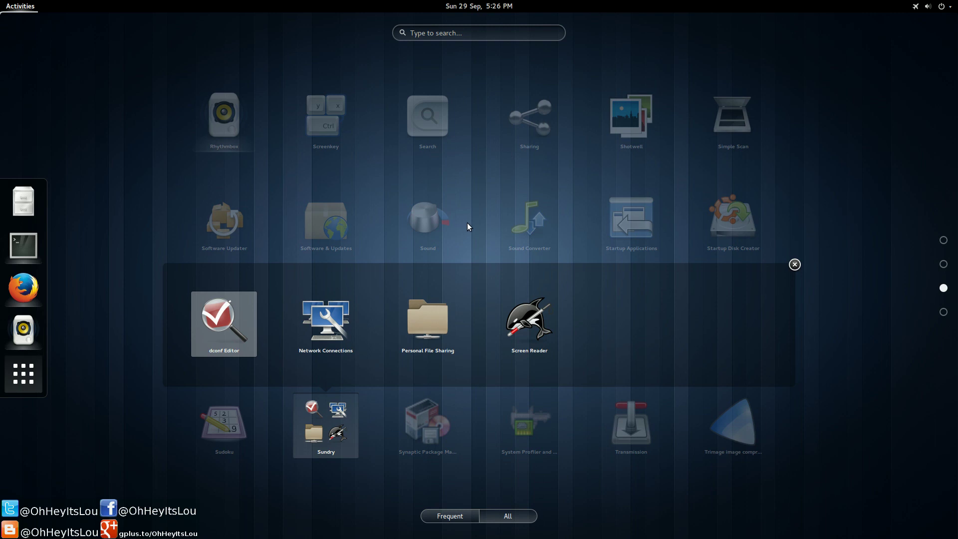
pyautogui.click(795, 265)
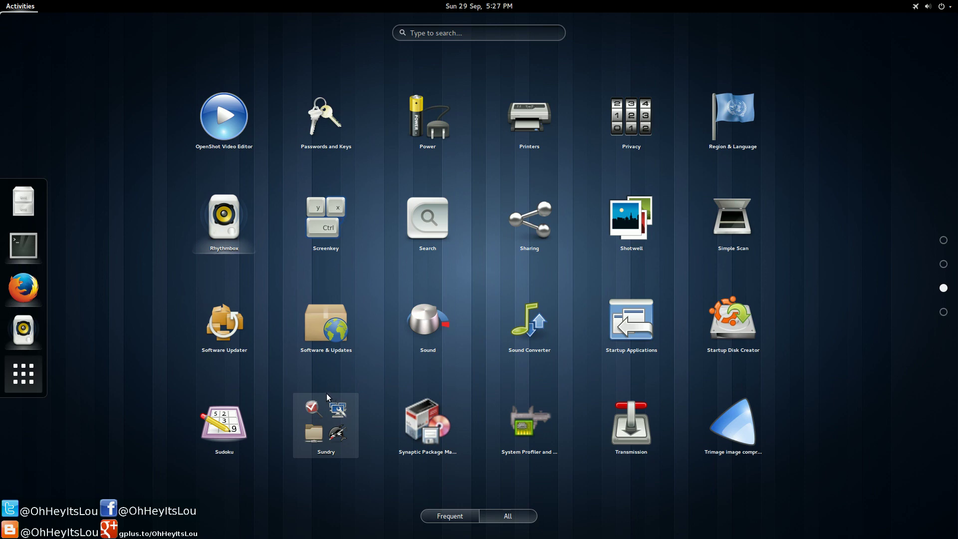
pyautogui.click(326, 394)
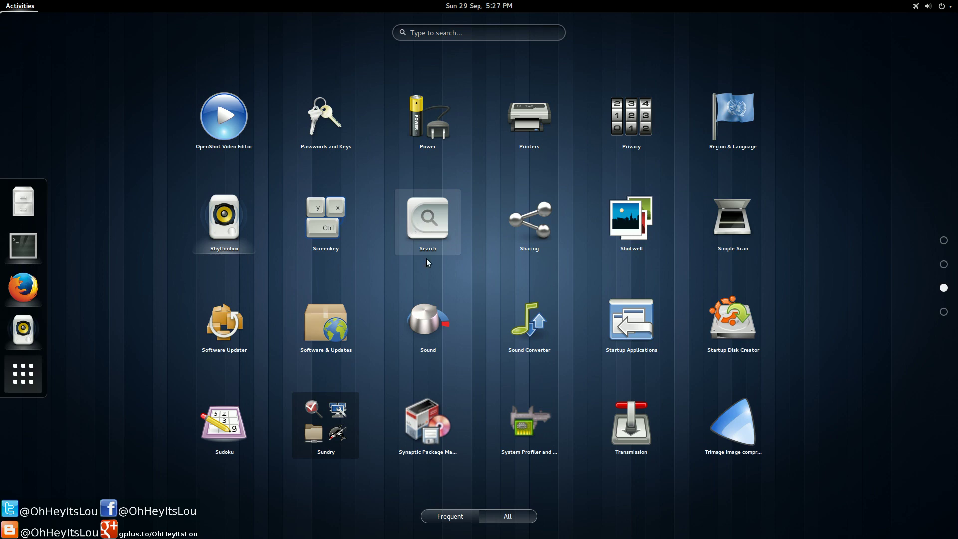
pyautogui.scroll(2, 550, 330)
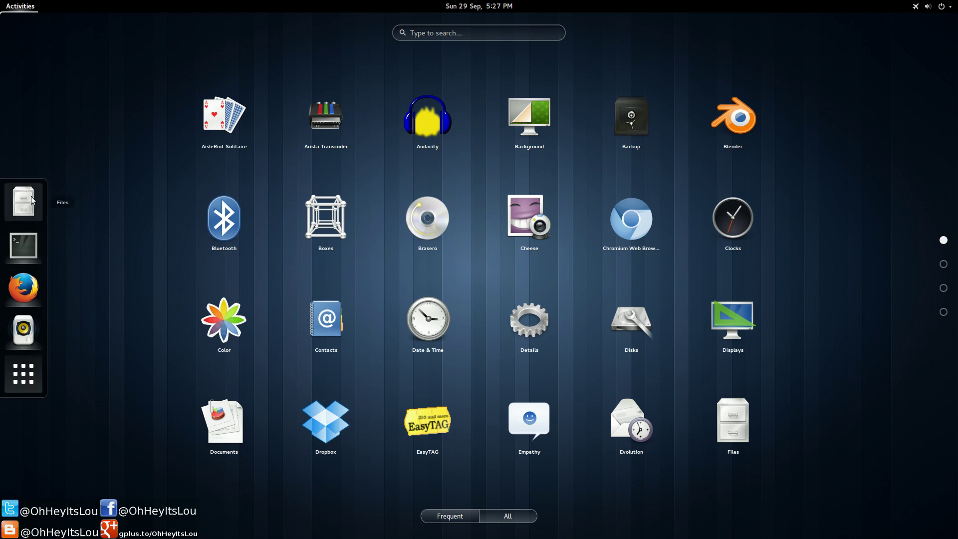
# Switch to the Frequent apps view, then return to the full application grid.
pyautogui.click(451, 517)
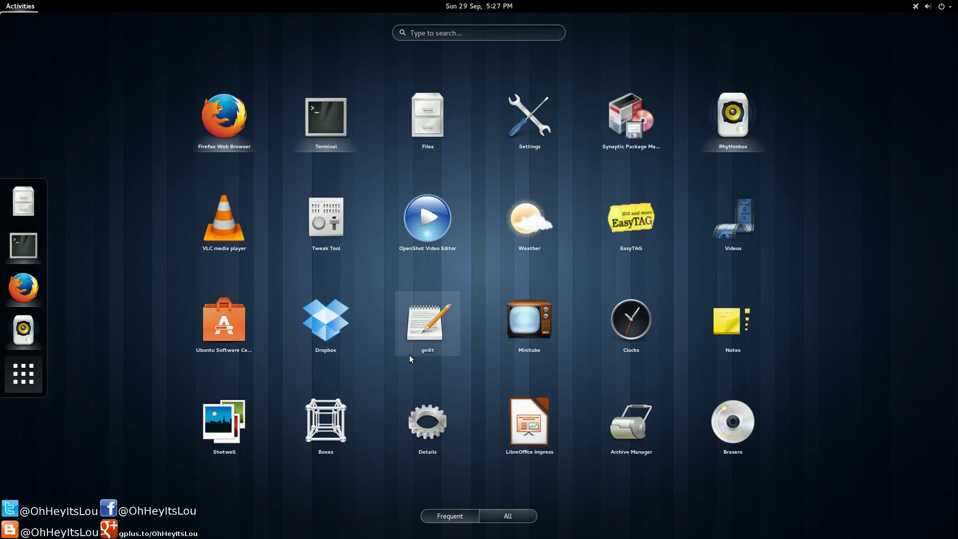
pyautogui.click(271, 331)
pyautogui.moveTo(1, 1)
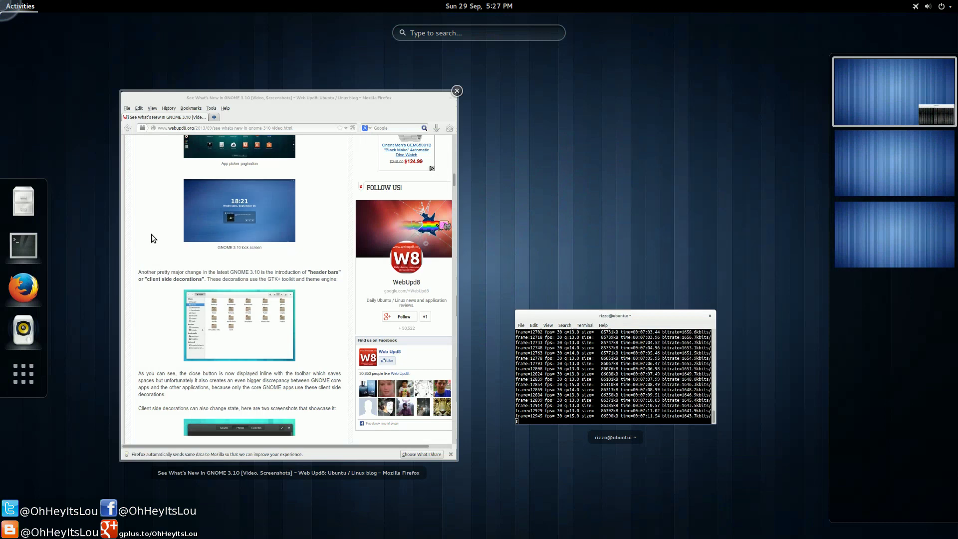
pyautogui.click(38, 373)
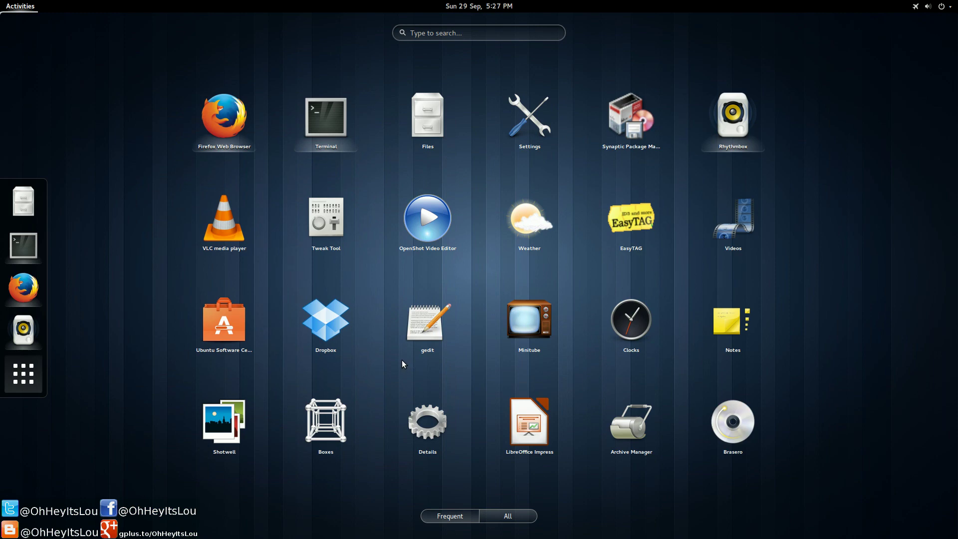
# Search applications for 'settin' and launch Tweak Tool from the results.
pyautogui.click(435, 35)
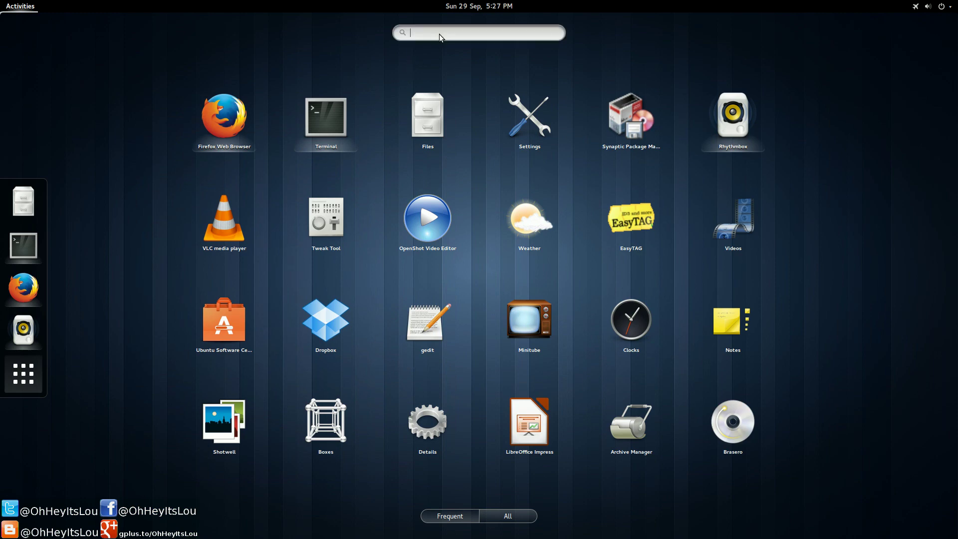
pyautogui.write('settins')
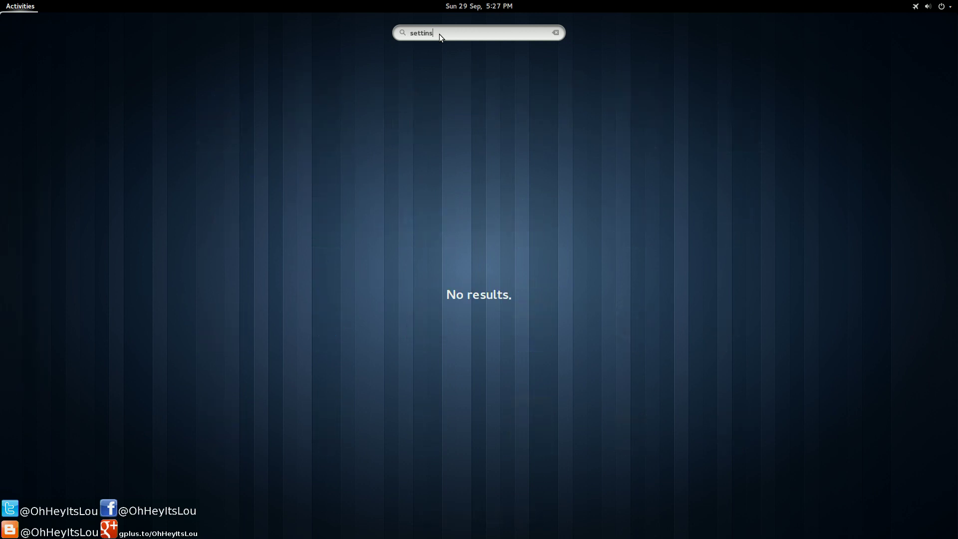
pyautogui.press('BackSpace')
pyautogui.press('BackSpace')
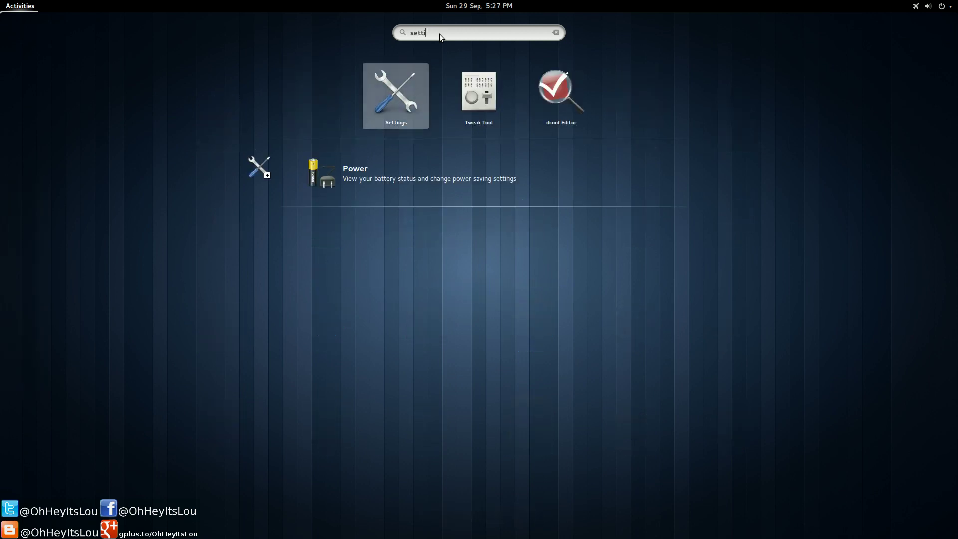
pyautogui.click(504, 95)
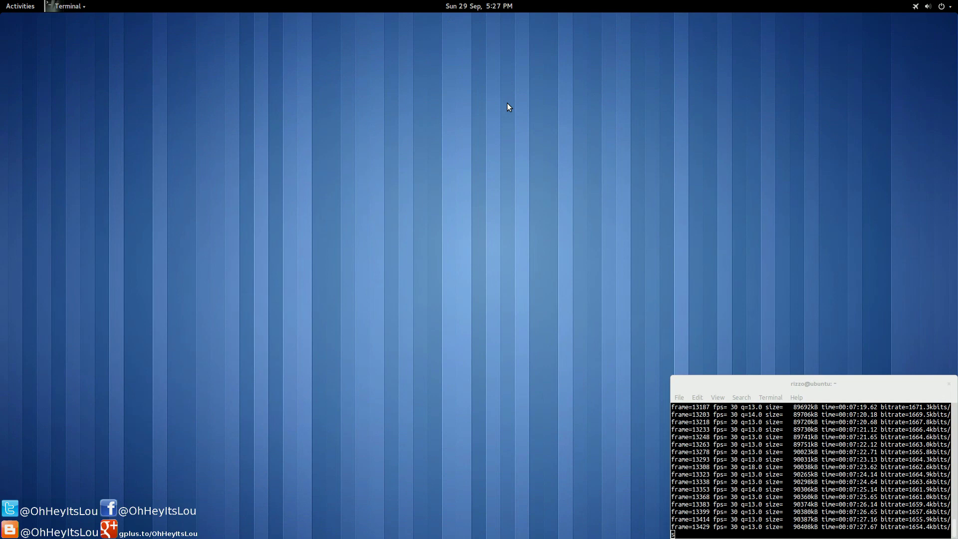
# Move Tweak Tool to the upper left and view its Desktop, Extensions and Fonts panels.
pyautogui.moveTo(414, 131); pyautogui.dragTo(211, 60)
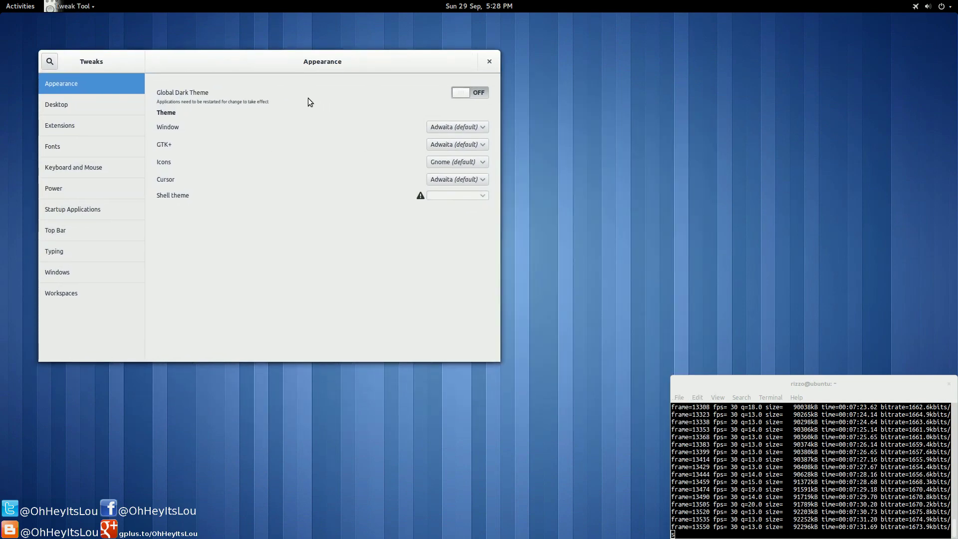
pyautogui.click(101, 106)
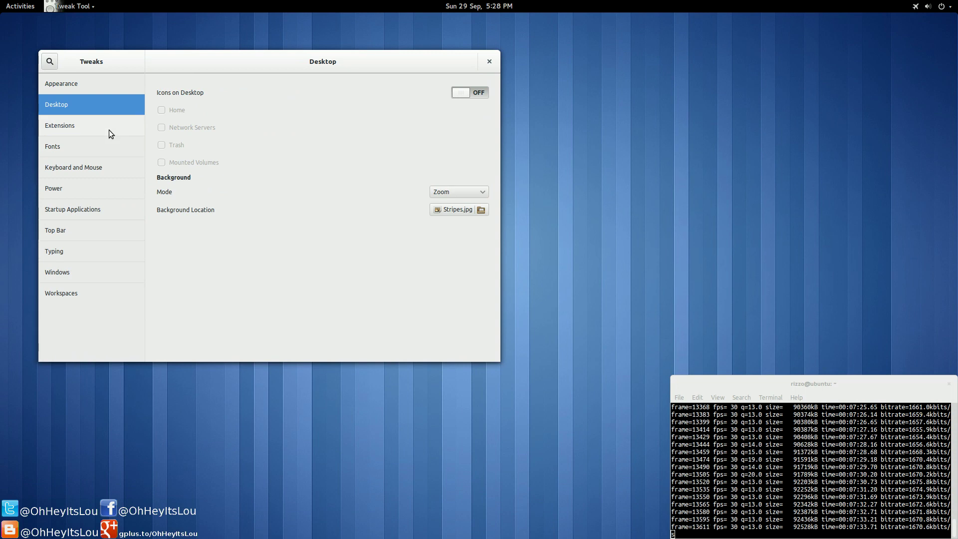
pyautogui.click(108, 130)
pyautogui.scroll(-3, 321, 217)
pyautogui.scroll(3, 321, 217)
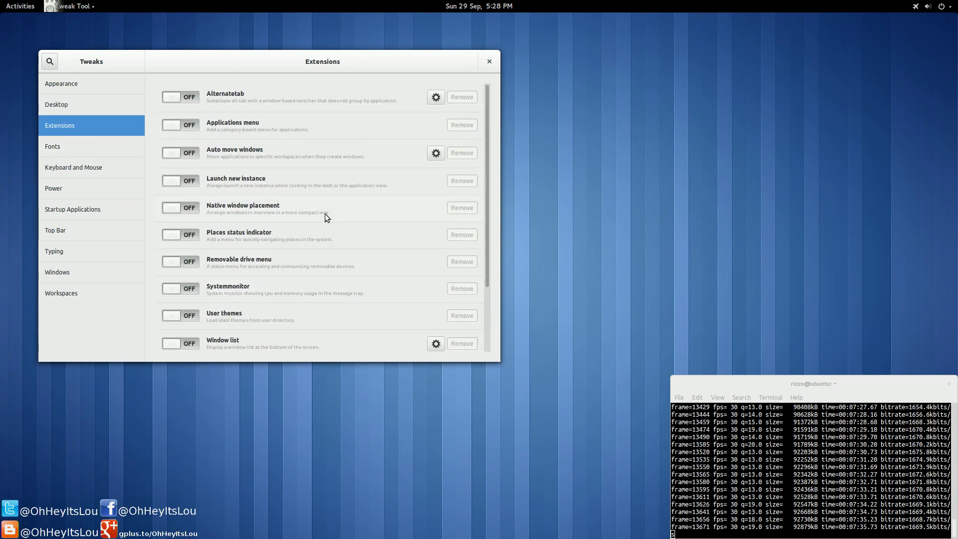
pyautogui.click(91, 148)
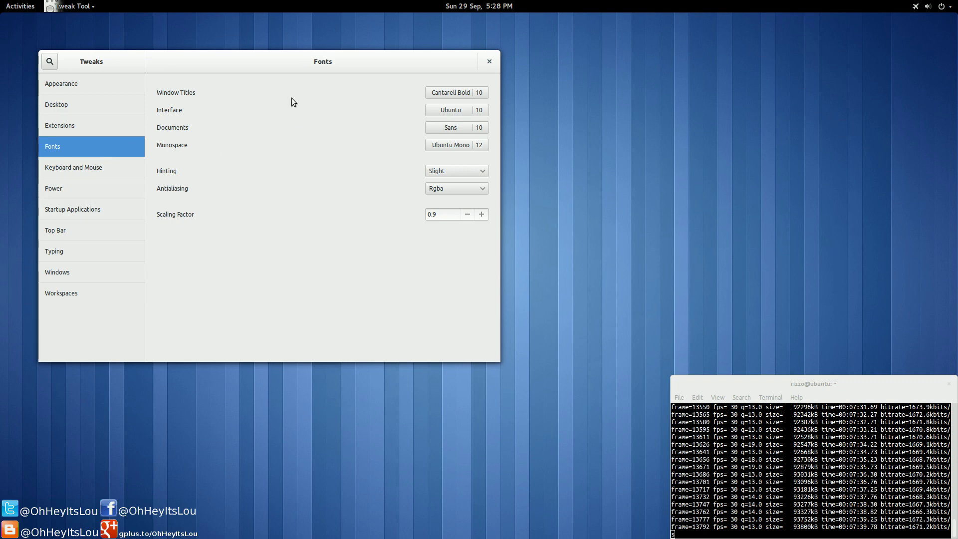
# Review Keyboard and Mouse, Power, Startup Applications, Top Bar, Typing, Windows and Workspaces, then close Tweak Tool.
pyautogui.click(119, 170)
pyautogui.click(110, 186)
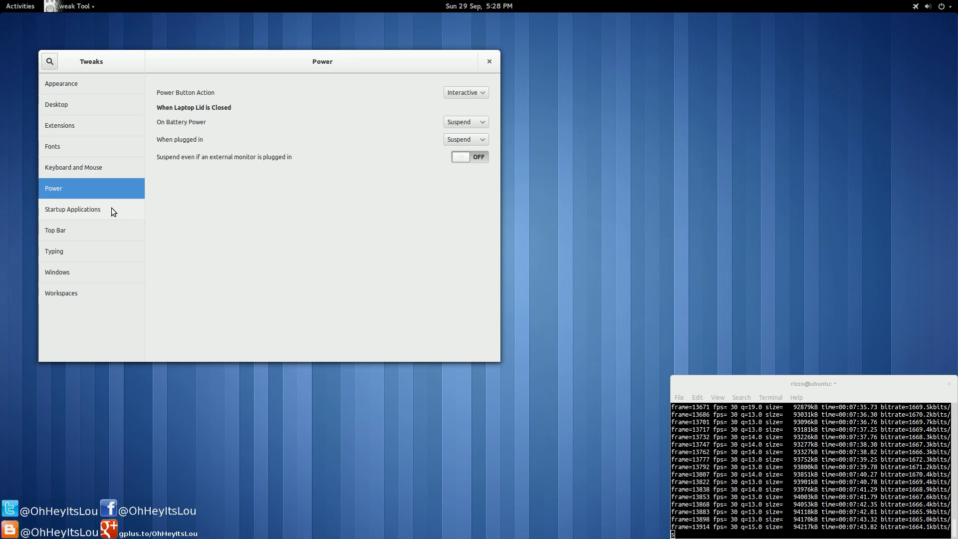
pyautogui.click(112, 209)
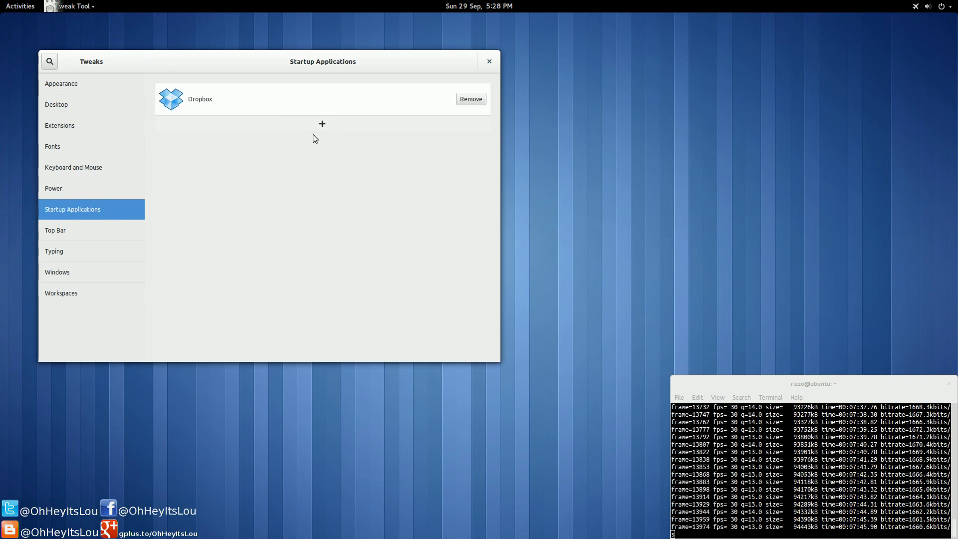
pyautogui.click(126, 229)
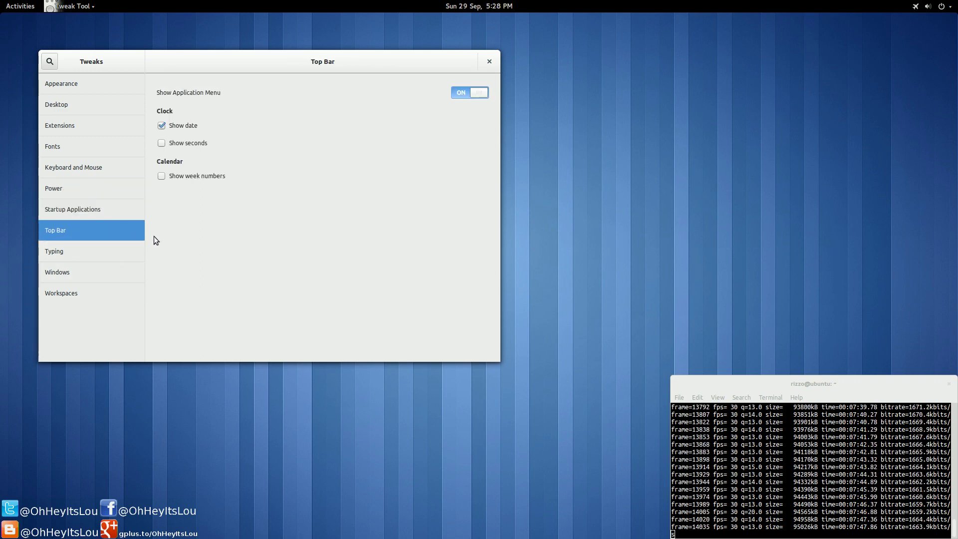
pyautogui.click(132, 252)
pyautogui.click(79, 274)
pyautogui.click(84, 291)
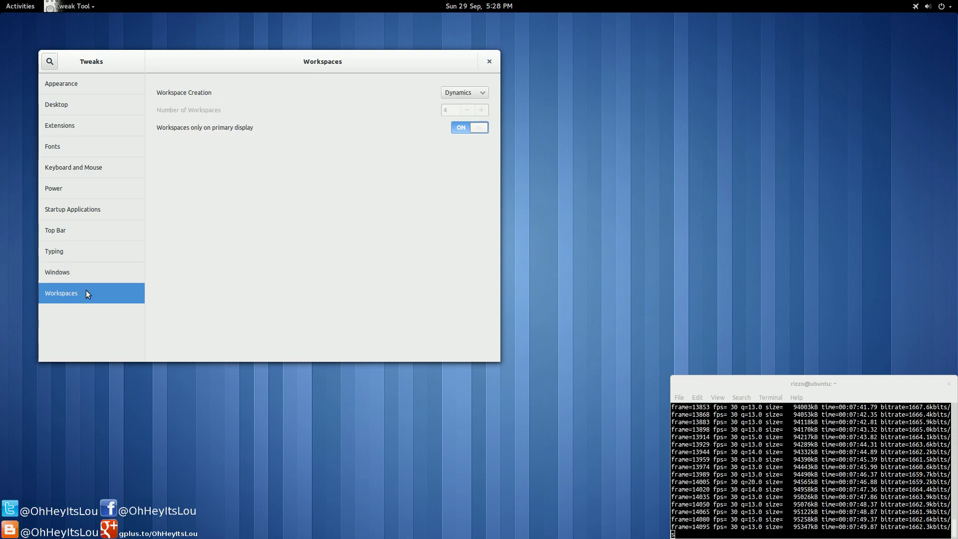
pyautogui.click(489, 61)
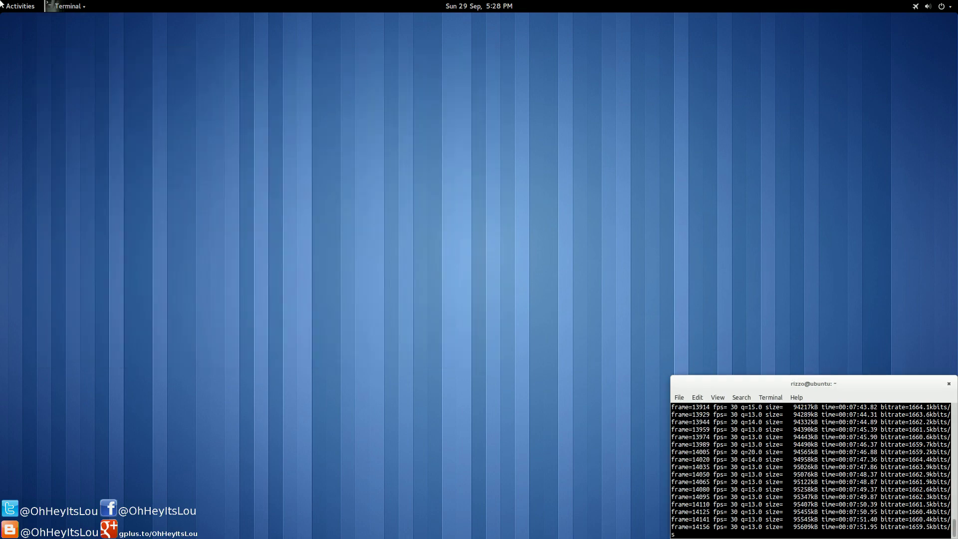
# Launch Weather, view the detailed Providence forecast, and close the app.
pyautogui.moveTo(1, 4)
pyautogui.click(23, 375)
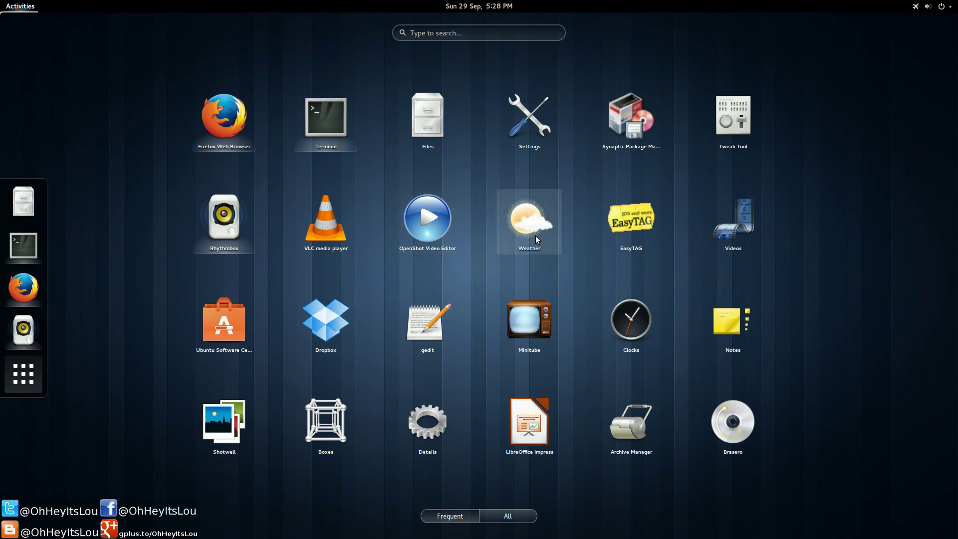
pyautogui.click(535, 236)
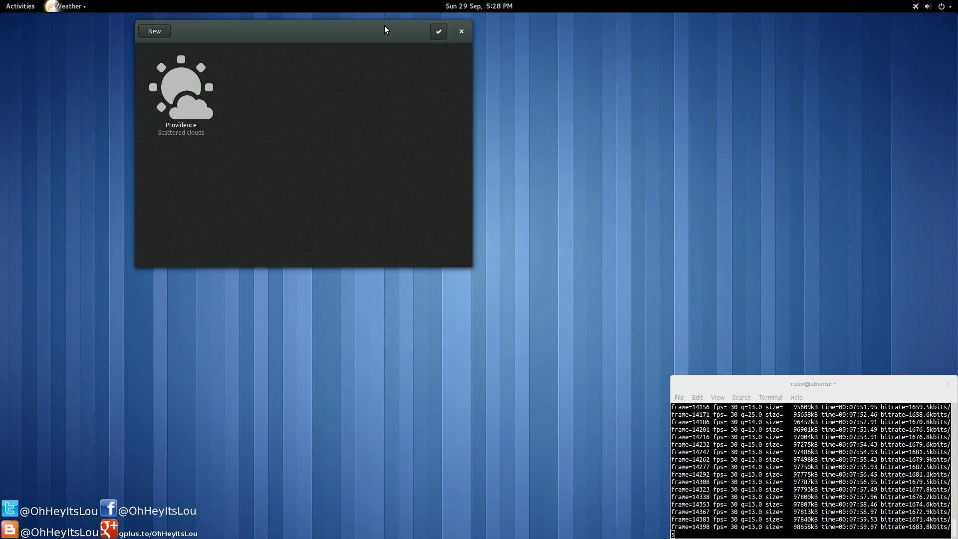
pyautogui.click(272, 160)
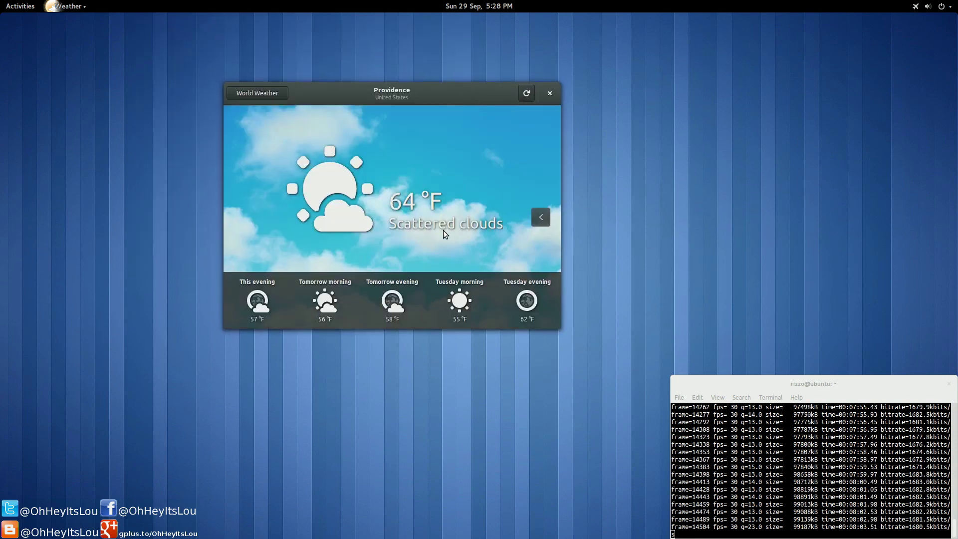
pyautogui.click(549, 93)
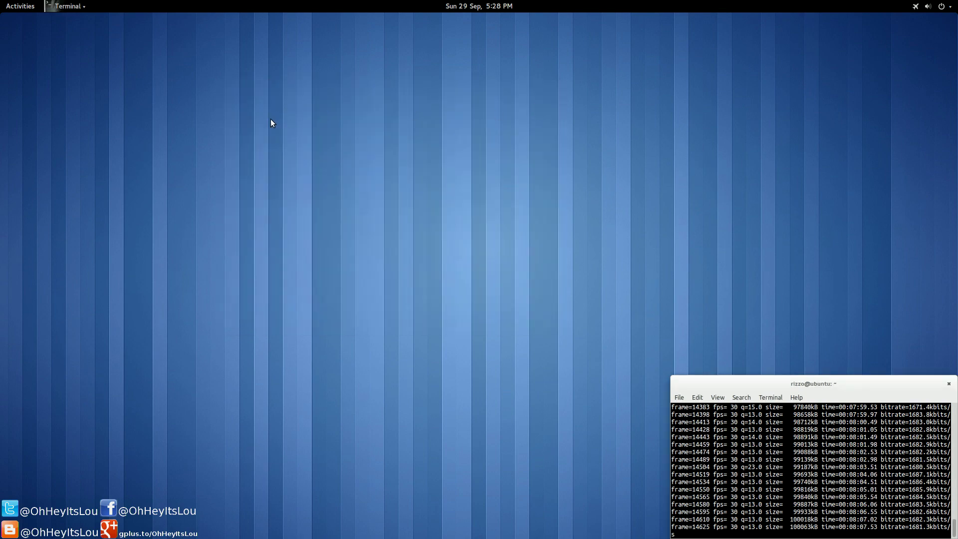
# Launch Notes, start a blank new note, and close the Notes window.
pyautogui.press('super')
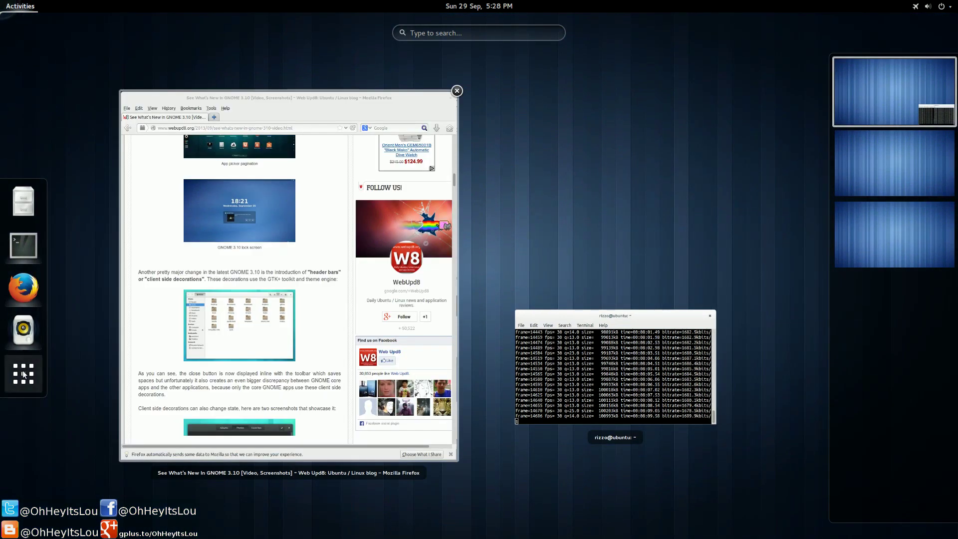
pyautogui.click(24, 374)
pyautogui.click(731, 322)
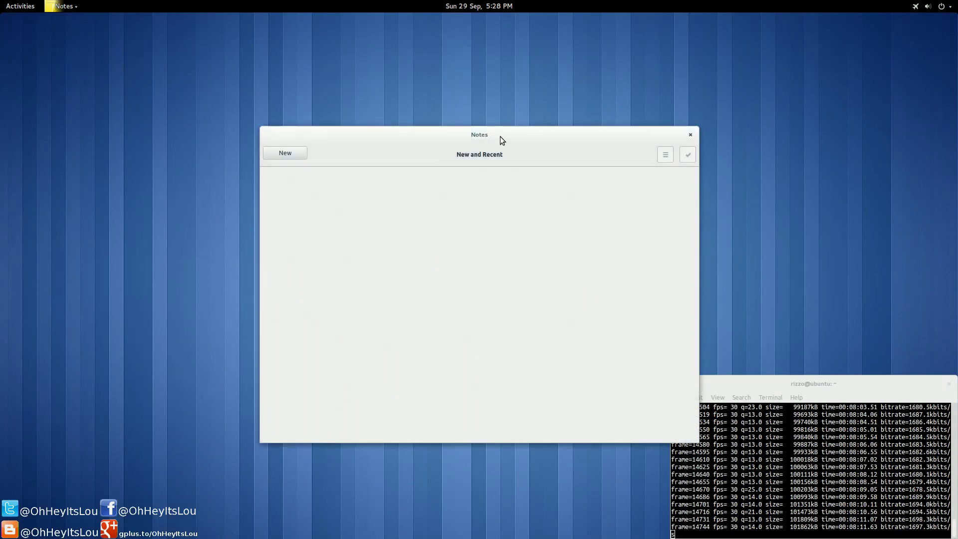
pyautogui.click(112, 109)
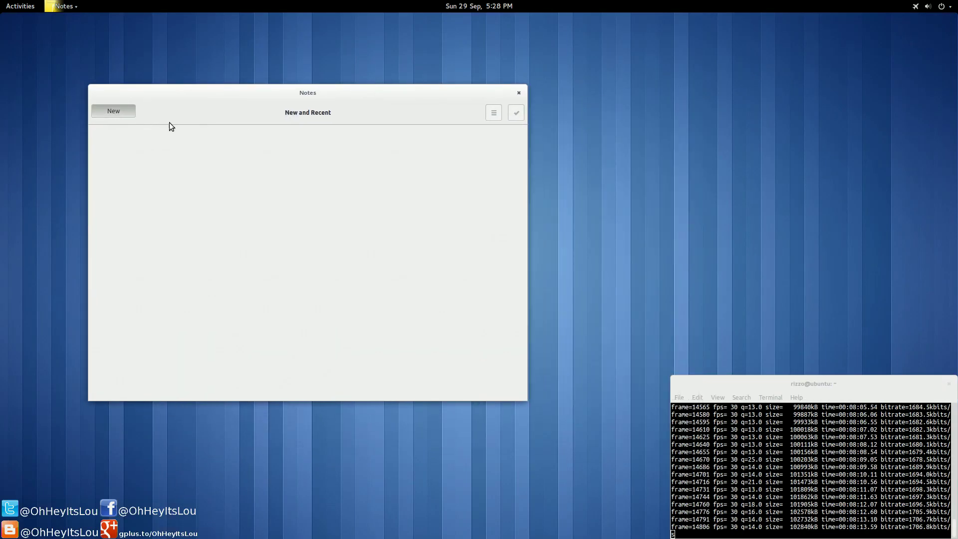
pyautogui.moveTo(421, 94); pyautogui.dragTo(400, 85)
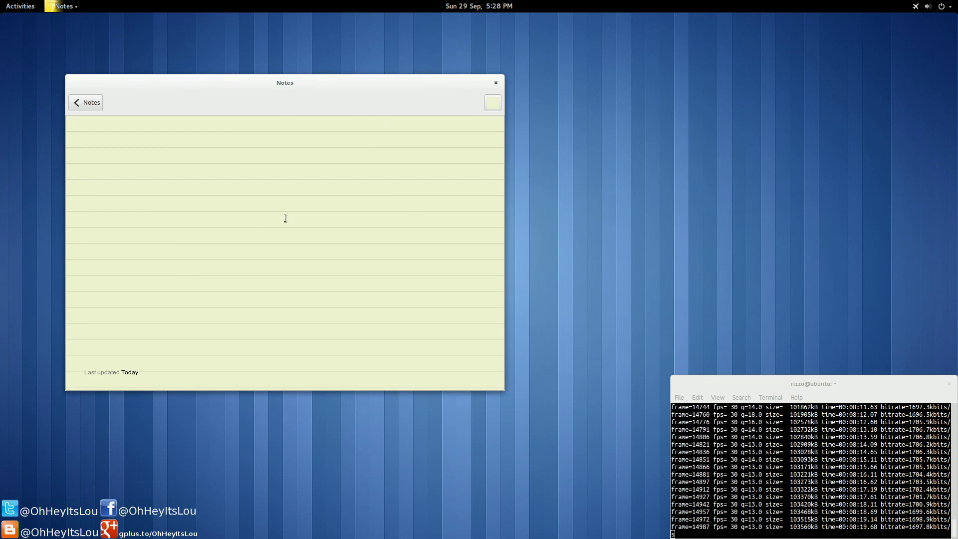
pyautogui.click(495, 83)
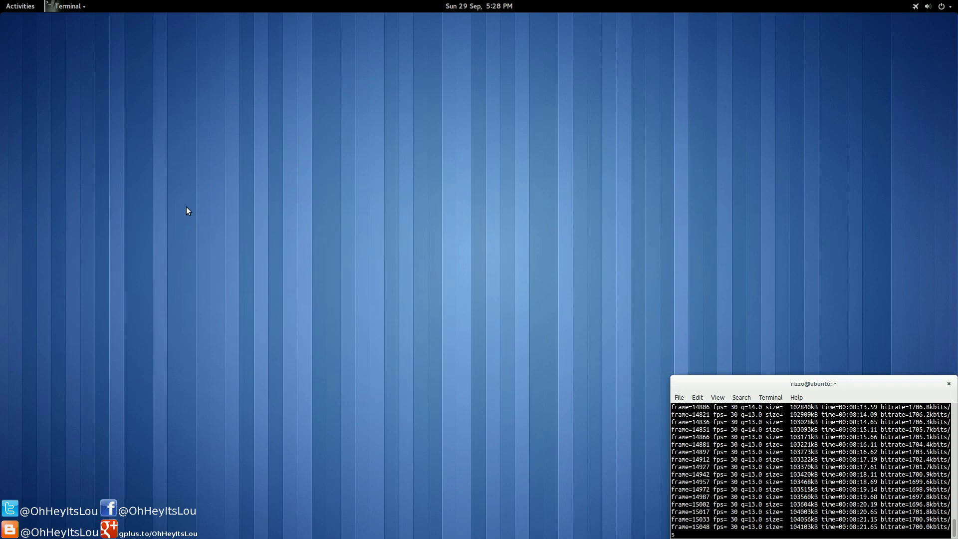
# Bring Firefox forward and scroll the WebUpd8 article down to the core apps screenshots.
pyautogui.moveTo(1, 1)
pyautogui.click(131, 230)
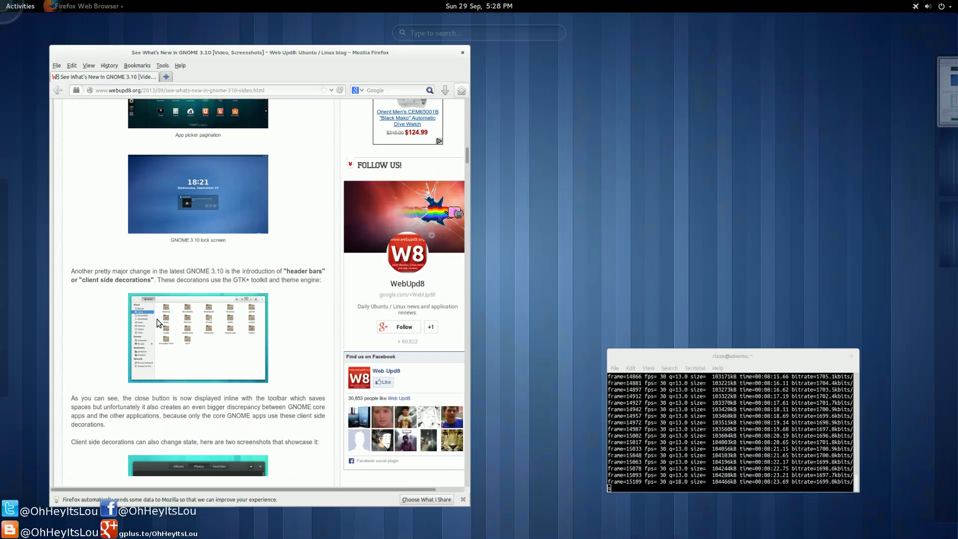
pyautogui.scroll(-20, 166, 305)
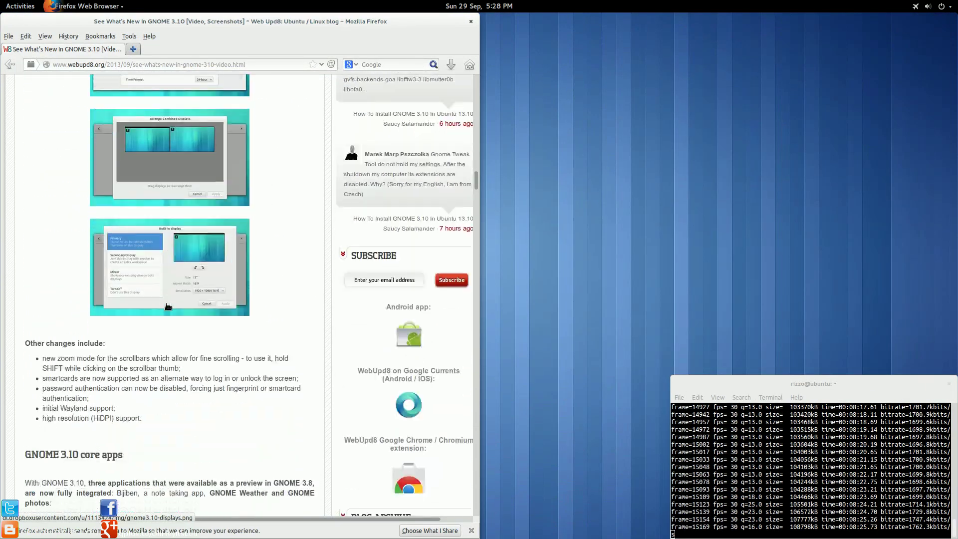
pyautogui.scroll(-15, 168, 306)
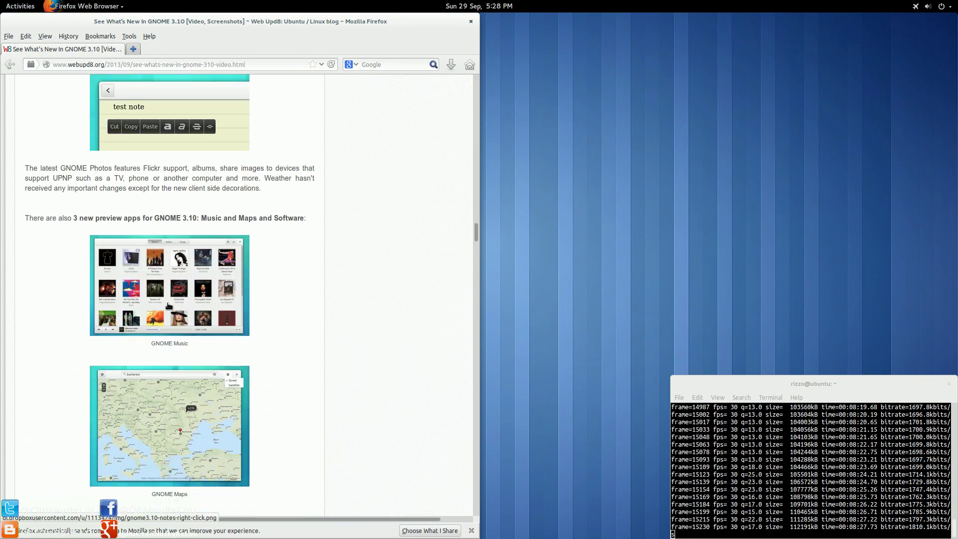
pyautogui.scroll(-6, 169, 319)
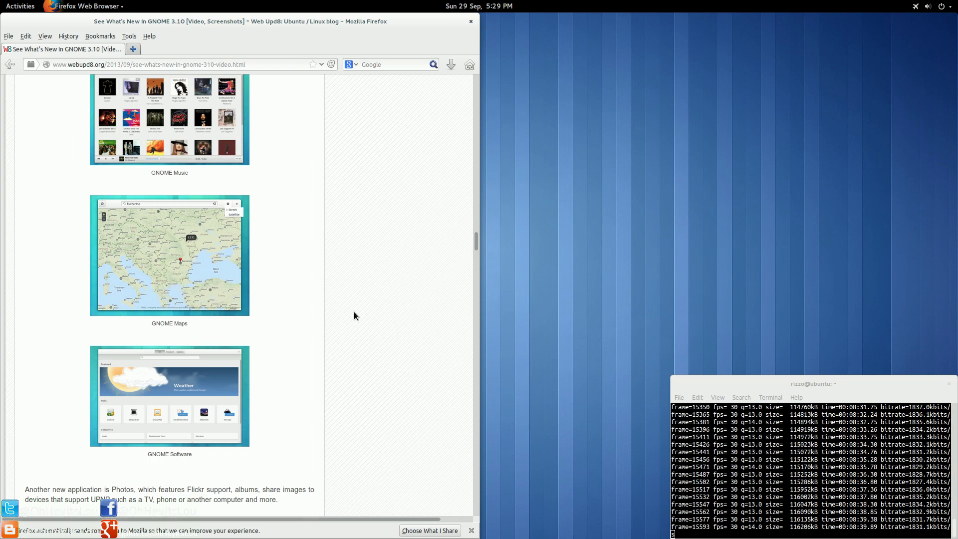
# Scroll back up to the article's GNOME Shell / Settings changes section.
pyautogui.scroll(3, 355, 312)
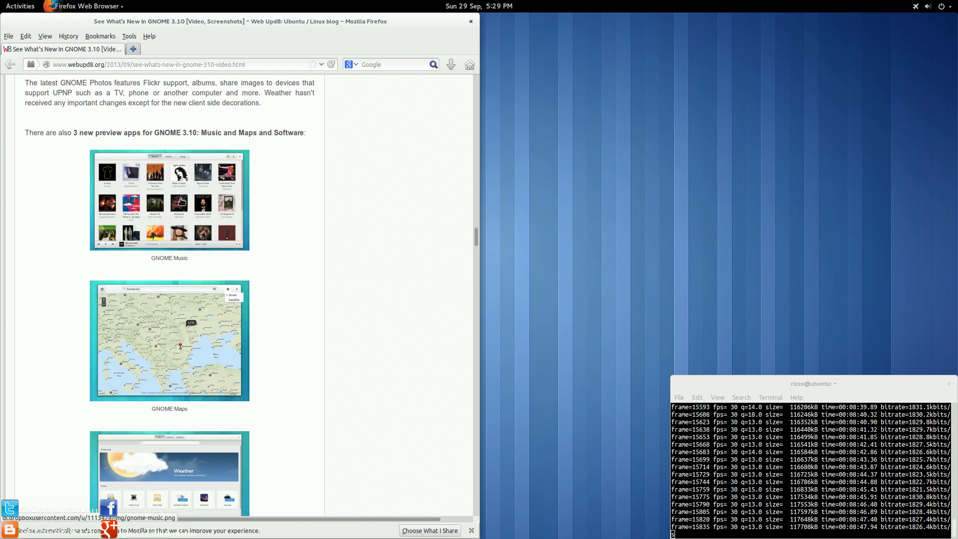
pyautogui.scroll(5, 198, 269)
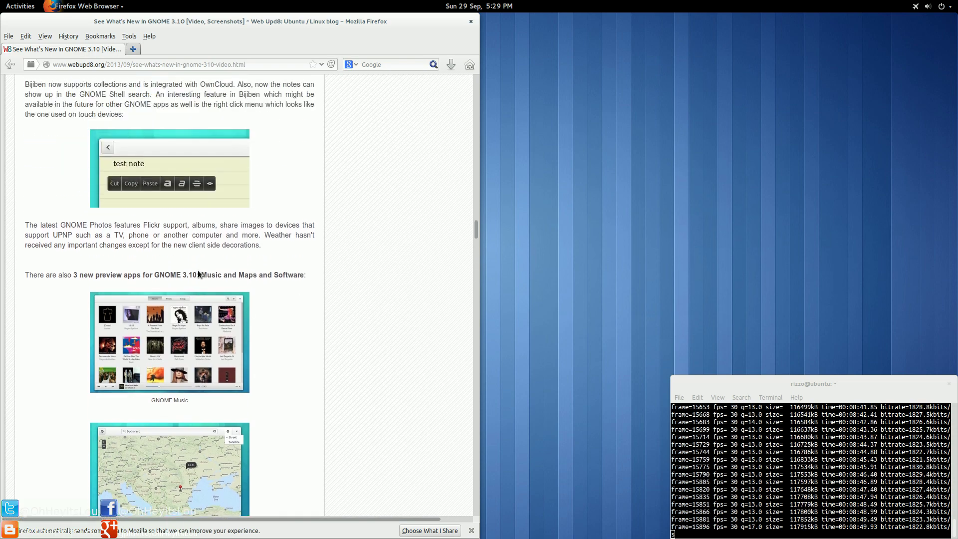
pyautogui.scroll(15, 198, 271)
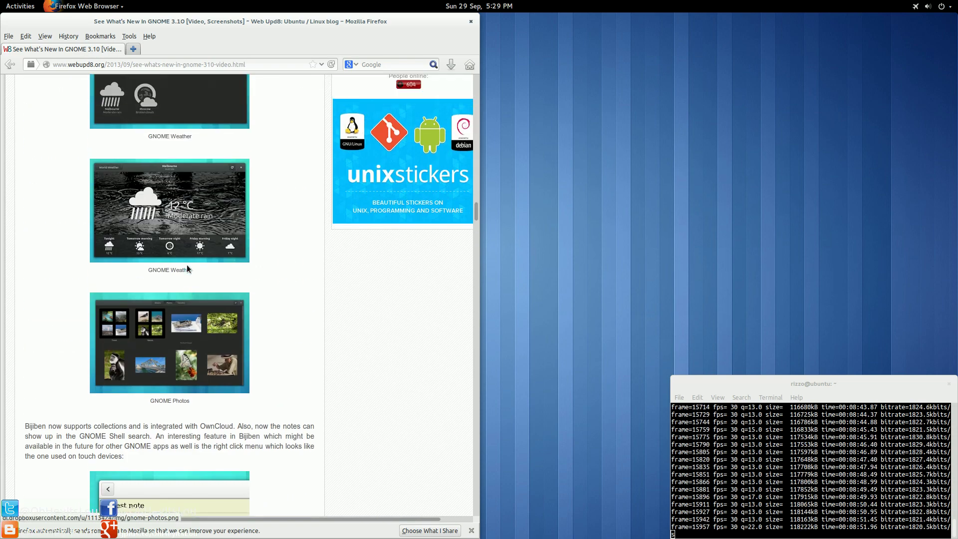
pyautogui.scroll(20, 184, 262)
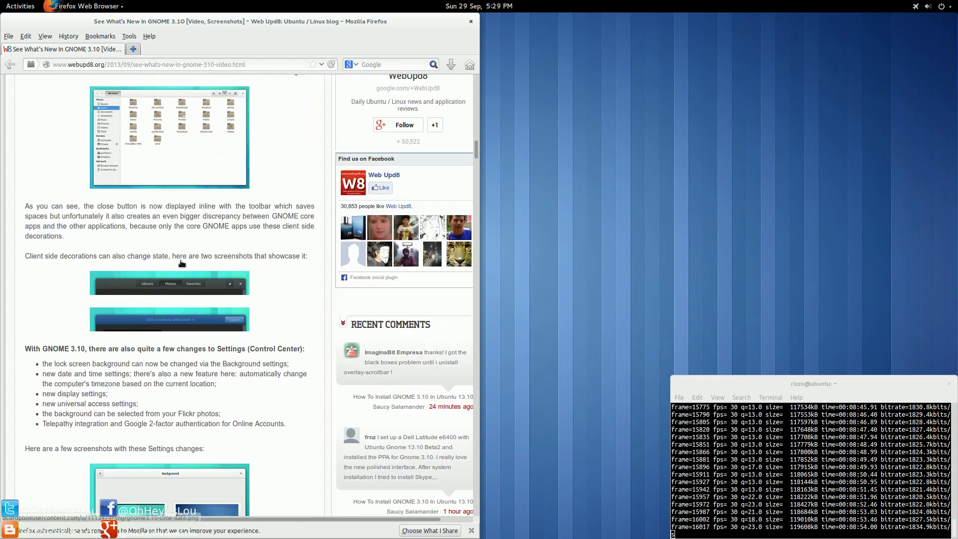
pyautogui.scroll(10, 181, 263)
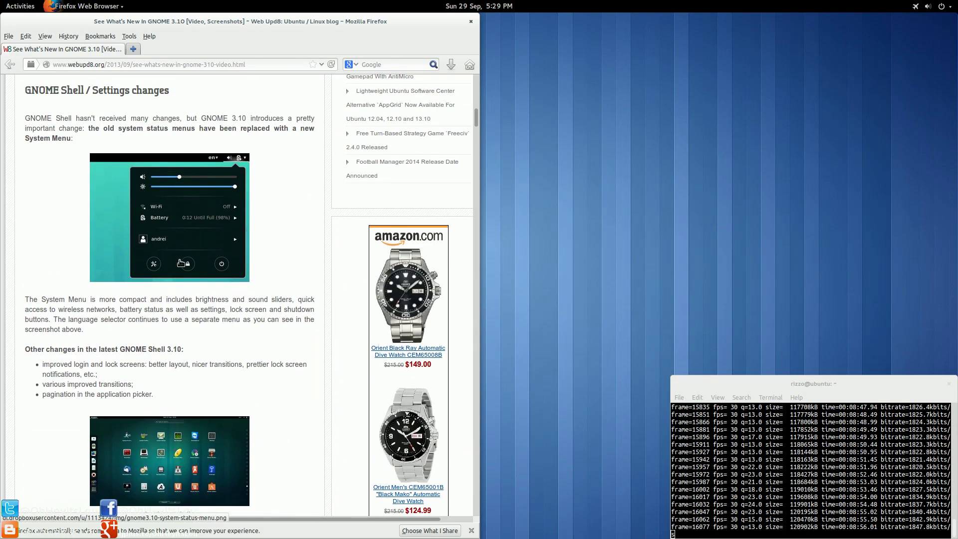
# Launch Notes from an Activities overview search, move its window, then close it.
pyautogui.press('super')
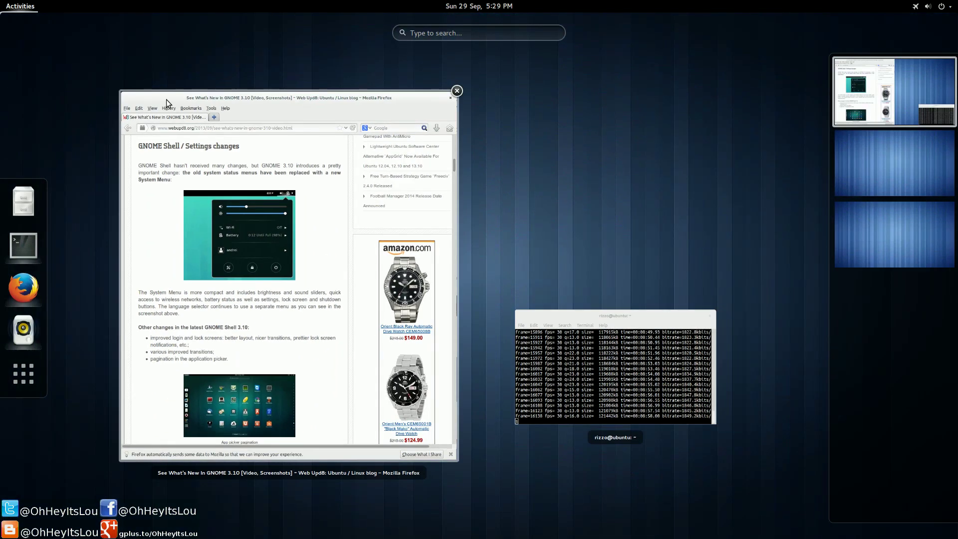
pyautogui.write('screen')
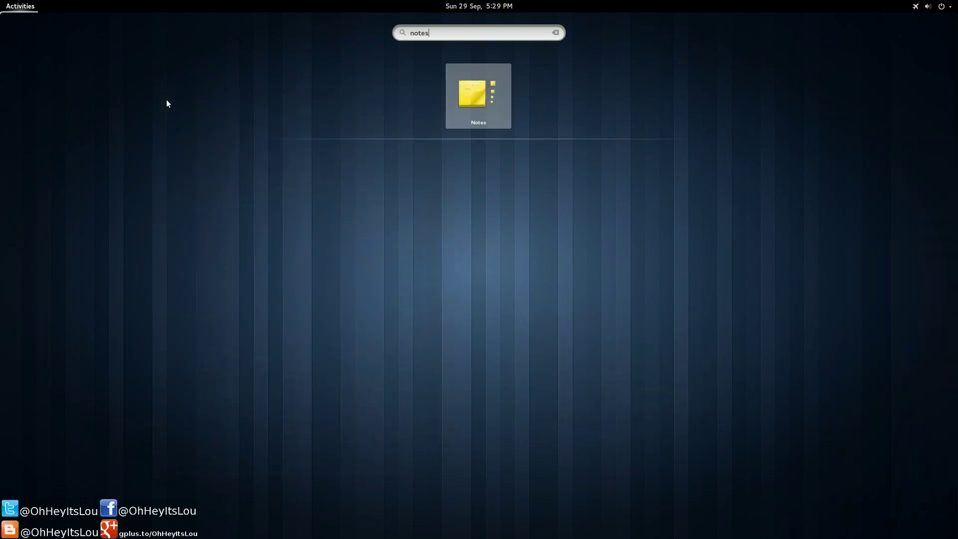
pyautogui.press('Escape')
pyautogui.press('Escape')
pyautogui.moveTo(500, 158); pyautogui.dragTo(703, 95)
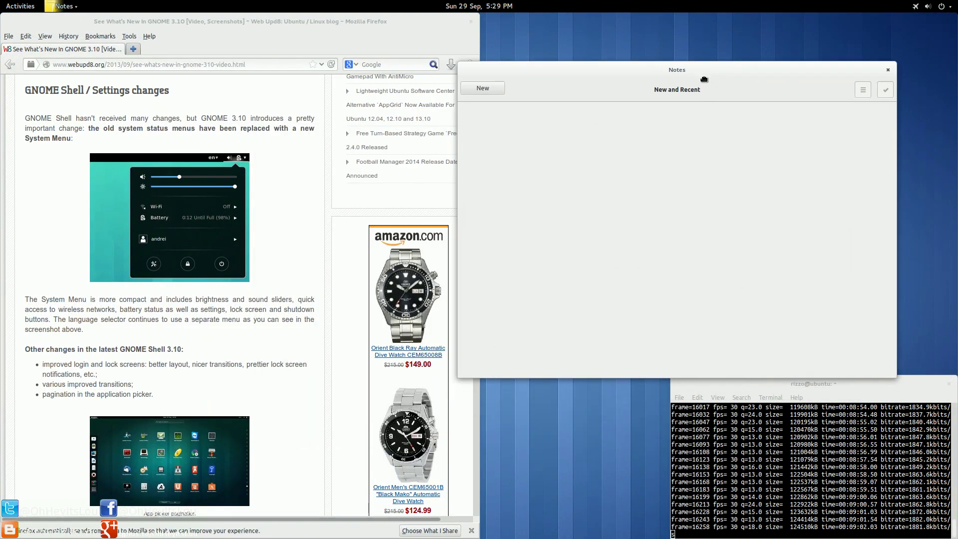
pyautogui.click(888, 70)
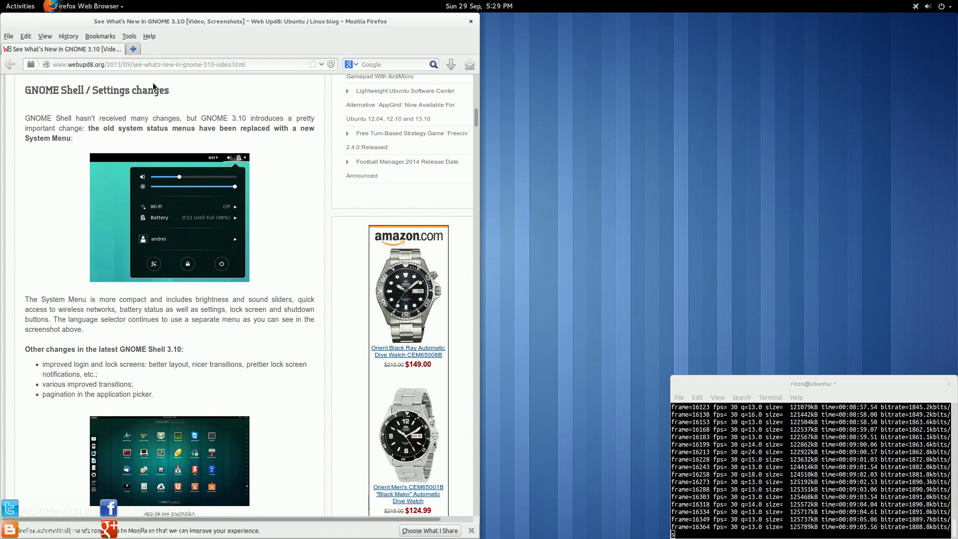
# Drag Firefox onto the second workspace and bring the terminal window forward.
pyautogui.moveTo(0, 1)
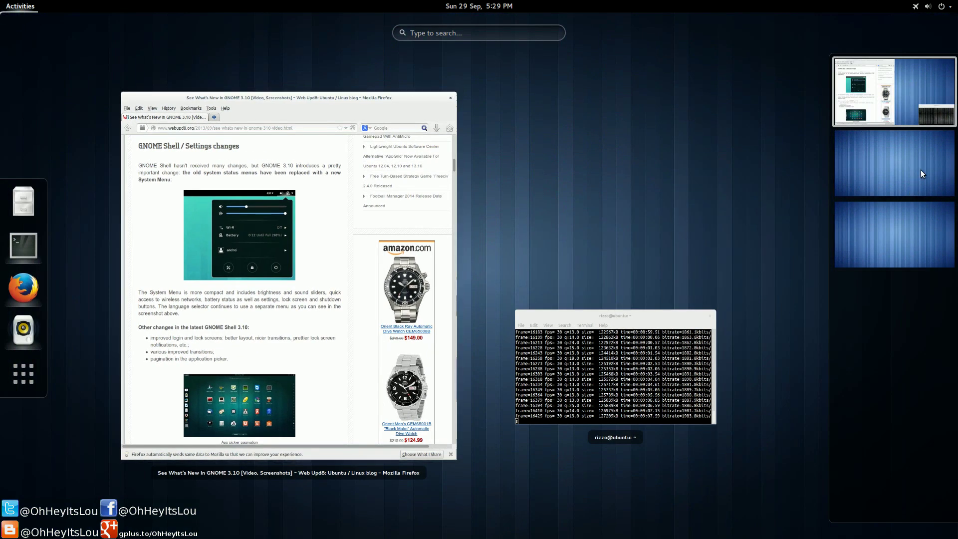
pyautogui.moveTo(867, 97)
pyautogui.mouseDown()
pyautogui.moveTo(875, 172)
pyautogui.moveTo(863, 118)
pyautogui.moveTo(879, 108)
pyautogui.mouseUp()
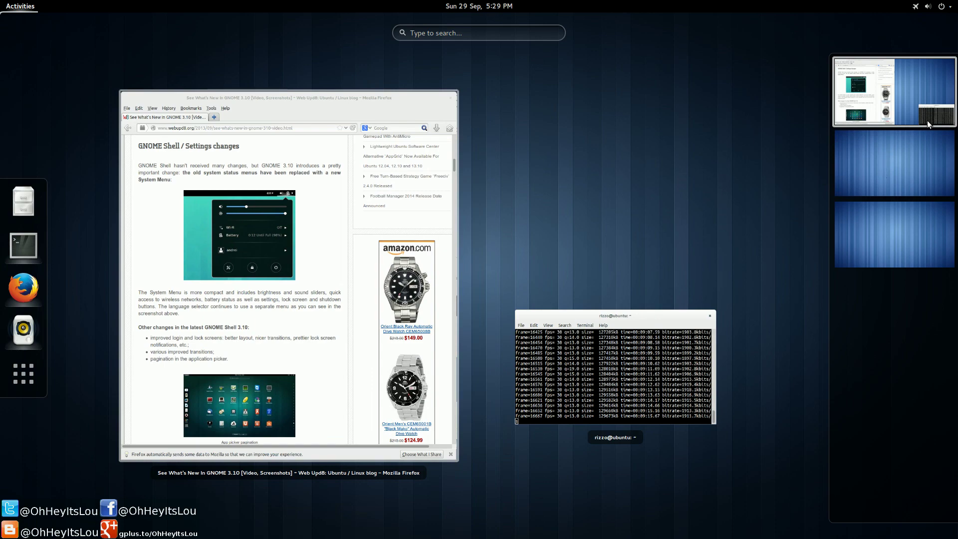
pyautogui.click(639, 351)
# Minimize Firefox using its title-bar window menu.
pyautogui.rightClick(390, 25)
pyautogui.click(394, 22)
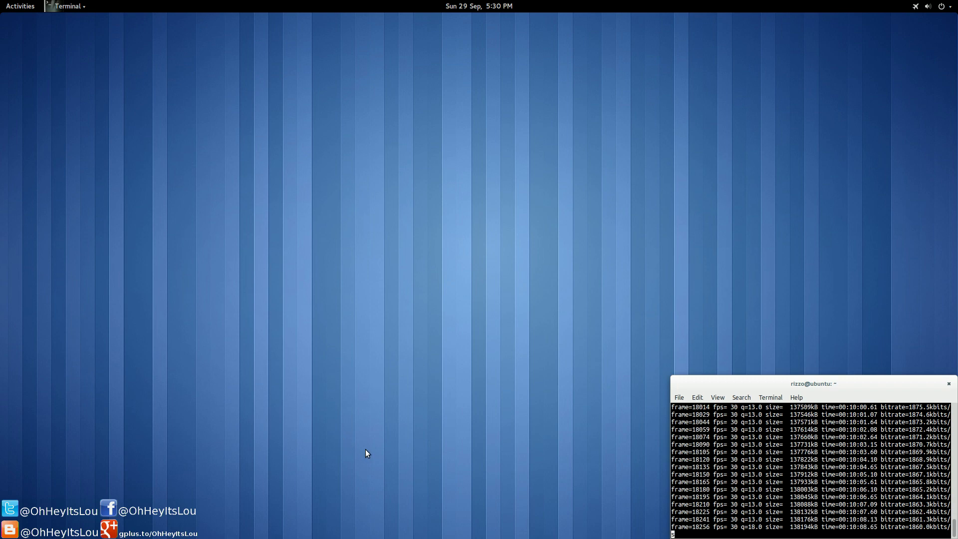
# Dismiss the bottom message tray and open Activities via the top-left hot corner.
pyautogui.moveTo(379, 538)
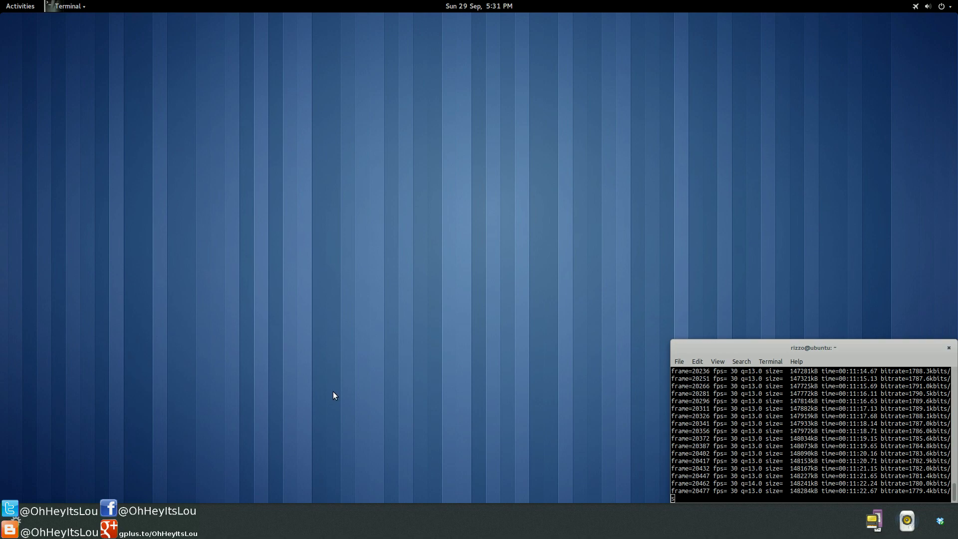
pyautogui.click(73, 87)
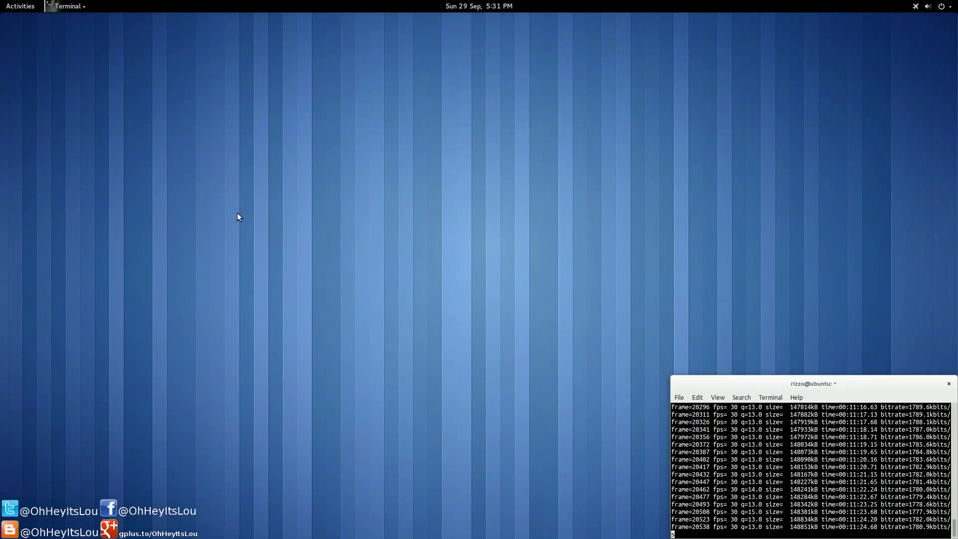
pyautogui.moveTo(1, 1)
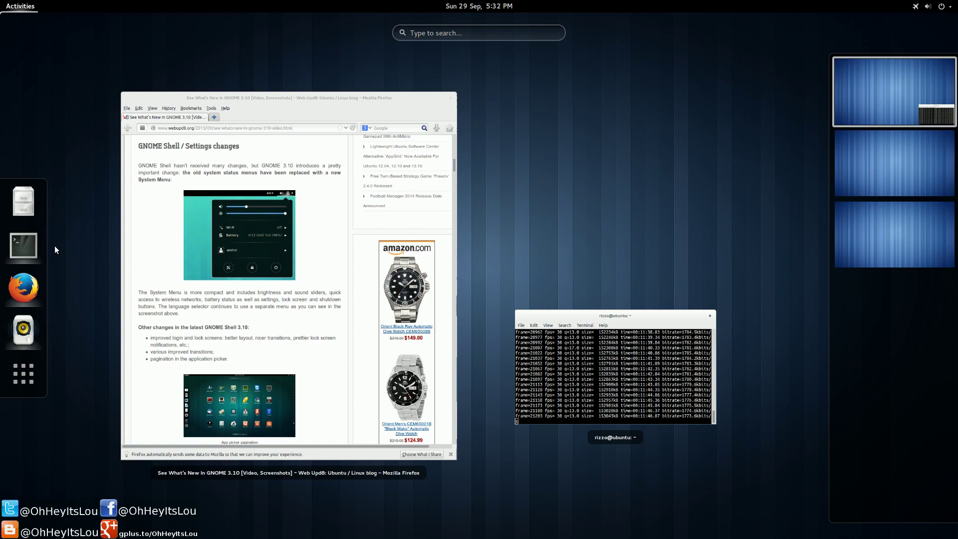
# Bring the Firefox article forward from the overview and scroll back to its top.
pyautogui.click(310, 246)
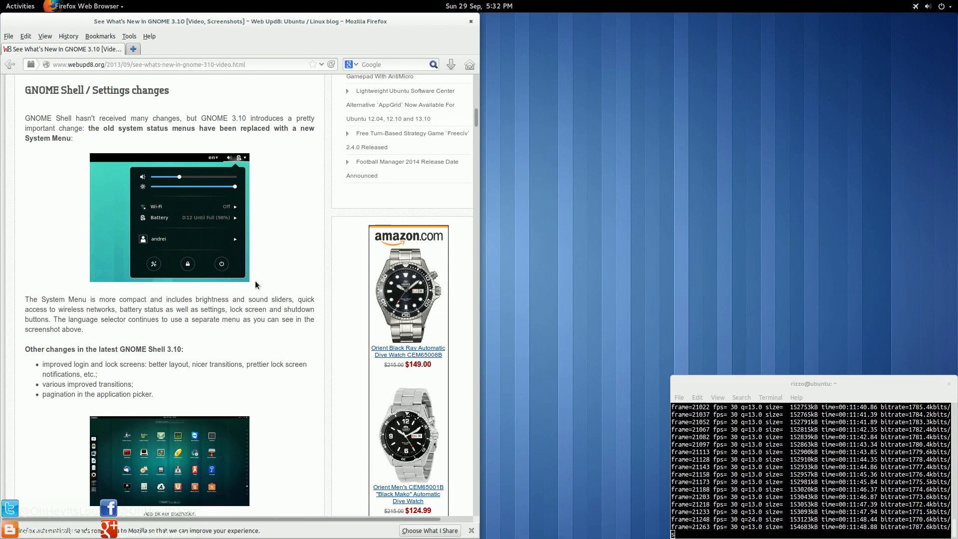
pyautogui.scroll(10, 241, 270)
pyautogui.scroll(5, 238, 264)
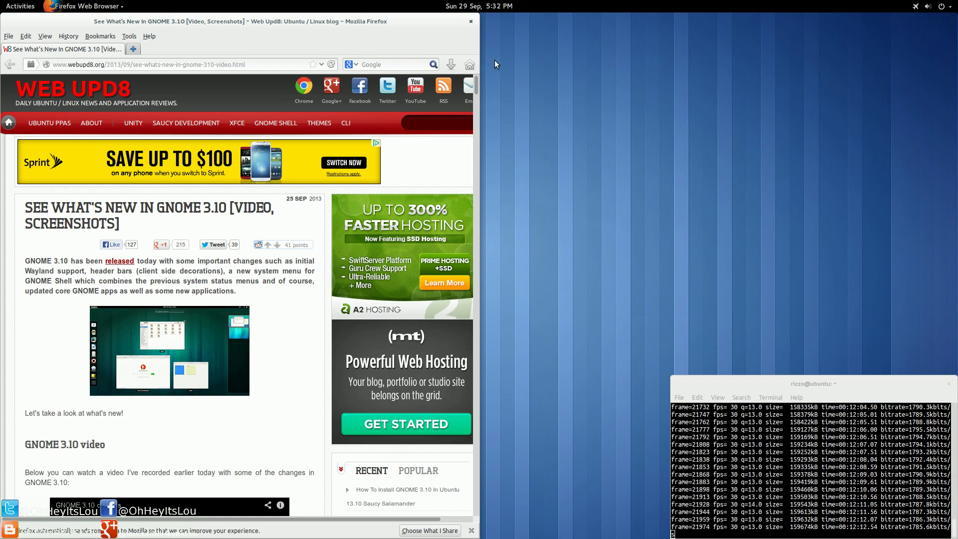
# Minimize Firefox and open a new terminal window from the Terminal launcher's menu.
pyautogui.rightClick(345, 22)
pyautogui.click(368, 27)
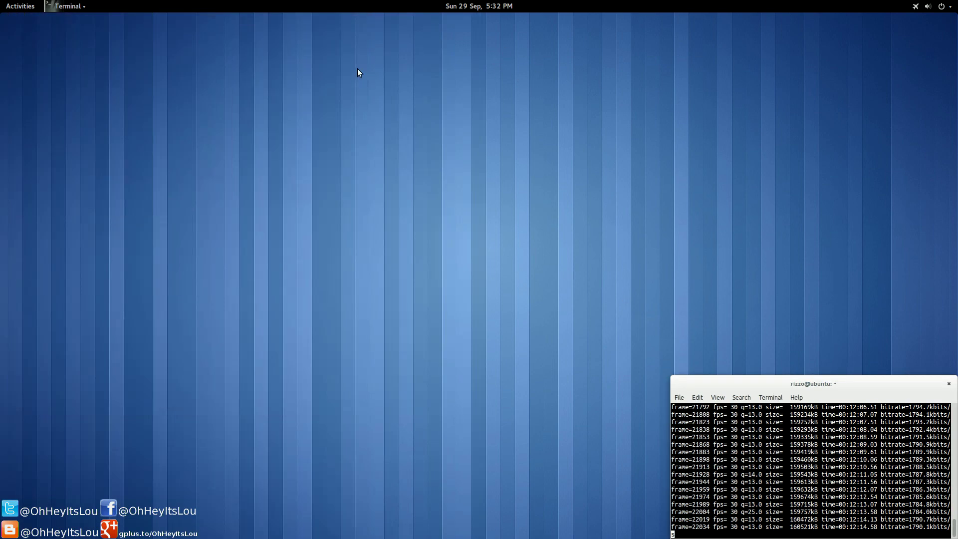
pyautogui.click(20, 6)
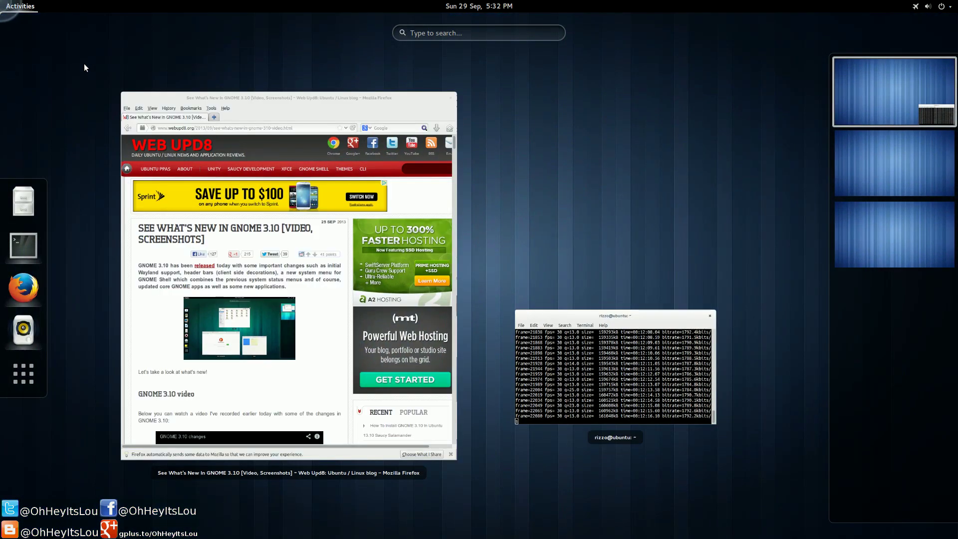
pyautogui.rightClick(24, 244)
pyautogui.click(89, 255)
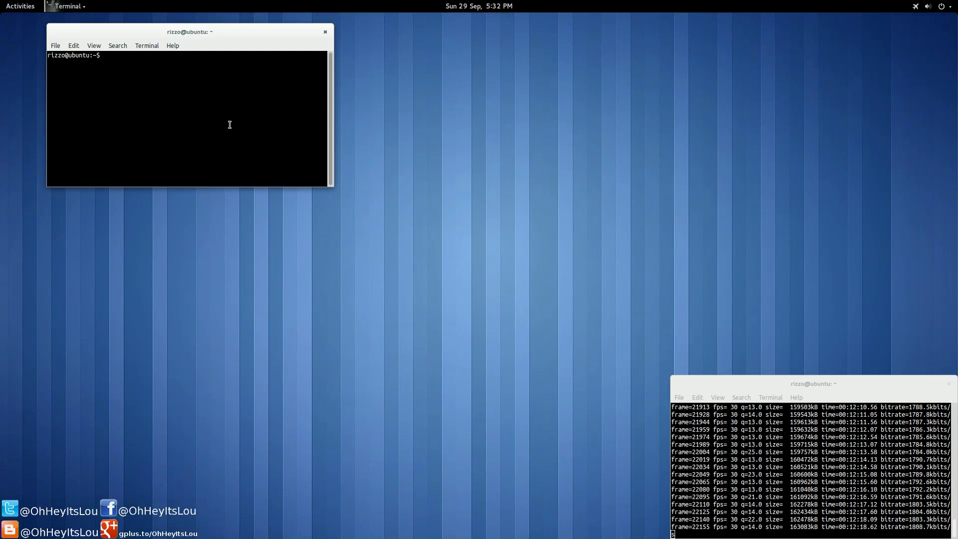
# Run uname -ar to show kernel 3.11.1 x86_64, correcting the mistyped first attempt.
pyautogui.write('uanme -ar')
pyautogui.press('Return')
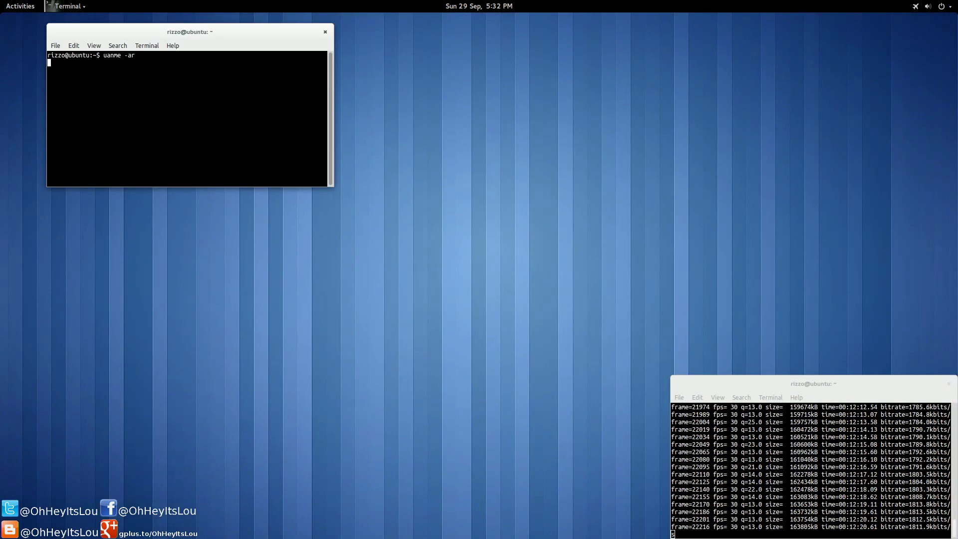
pyautogui.write('uname ')
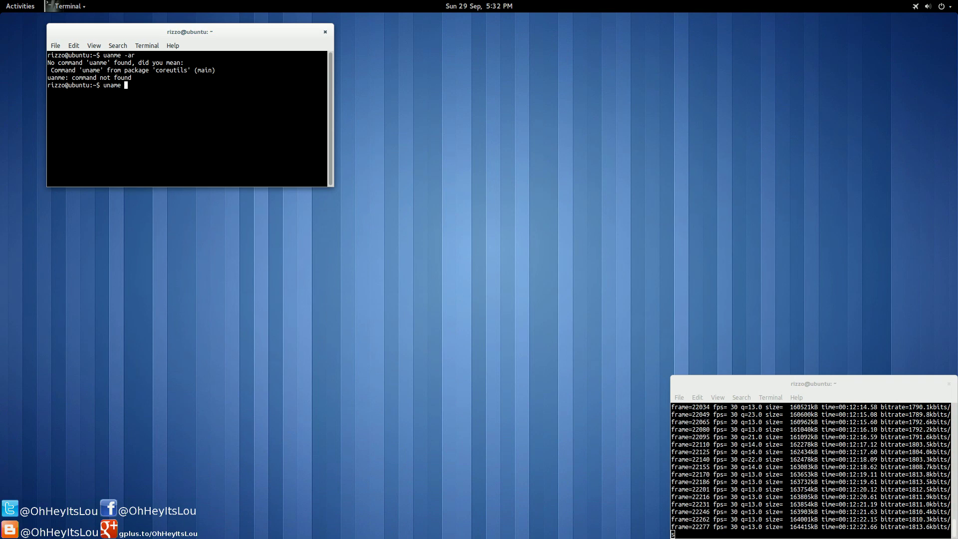
pyautogui.write('-ar')
pyautogui.press('Return')
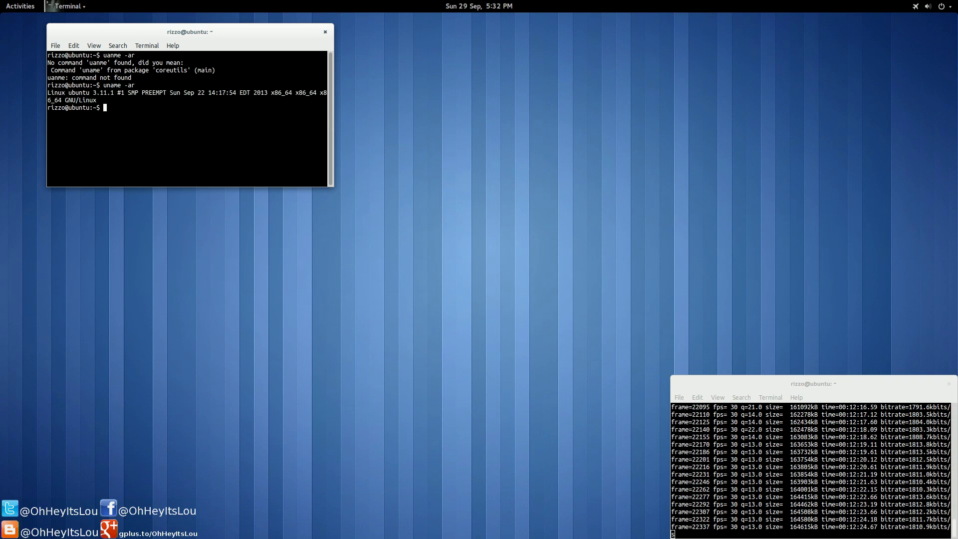
# Move the new terminal toward the top-left and clear its screen with clear.
pyautogui.moveTo(230, 38); pyautogui.dragTo(183, 25)
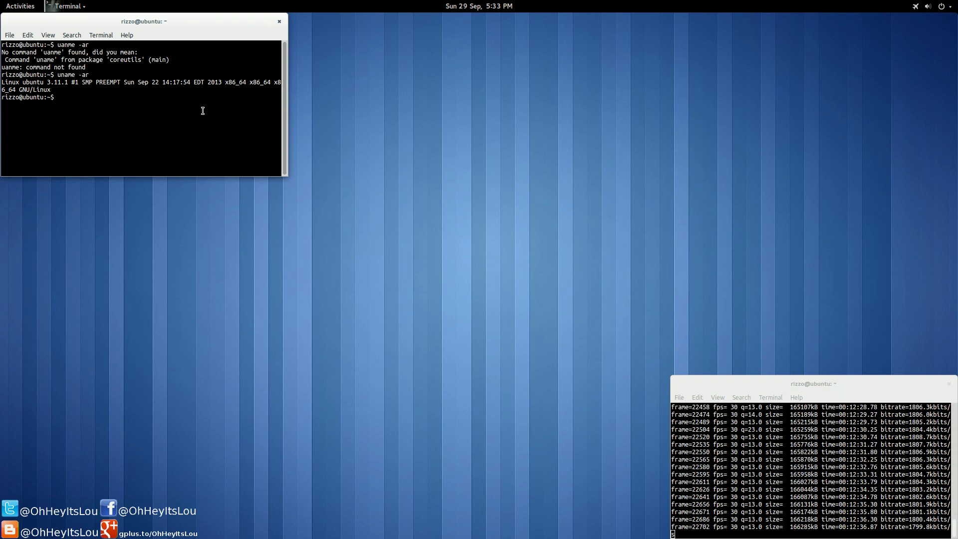
pyautogui.moveTo(222, 28)
pyautogui.mouseDown()
pyautogui.moveTo(376, 54)
pyautogui.moveTo(410, 103)
pyautogui.moveTo(344, 159)
pyautogui.moveTo(320, 91)
pyautogui.moveTo(208, 22)
pyautogui.mouseUp()
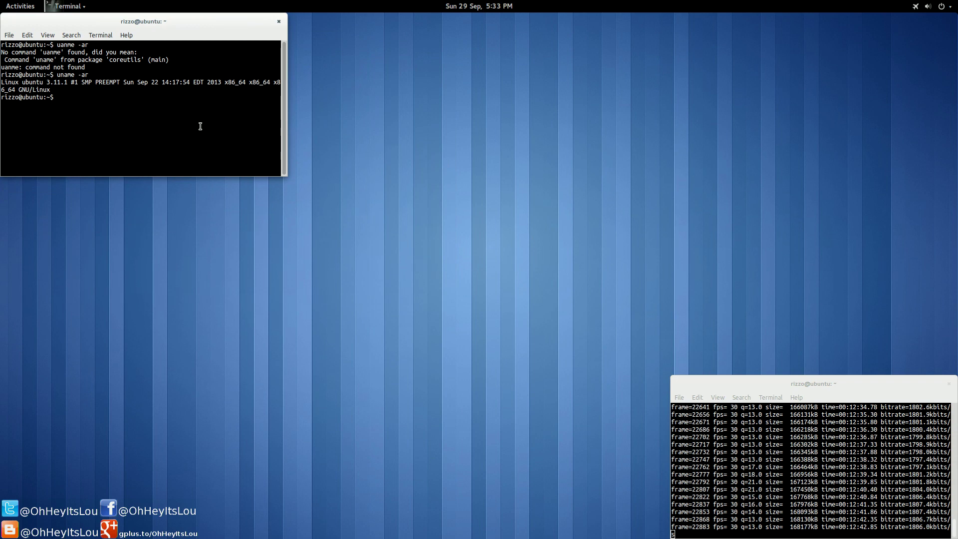
pyautogui.write('clear')
pyautogui.press('Return')
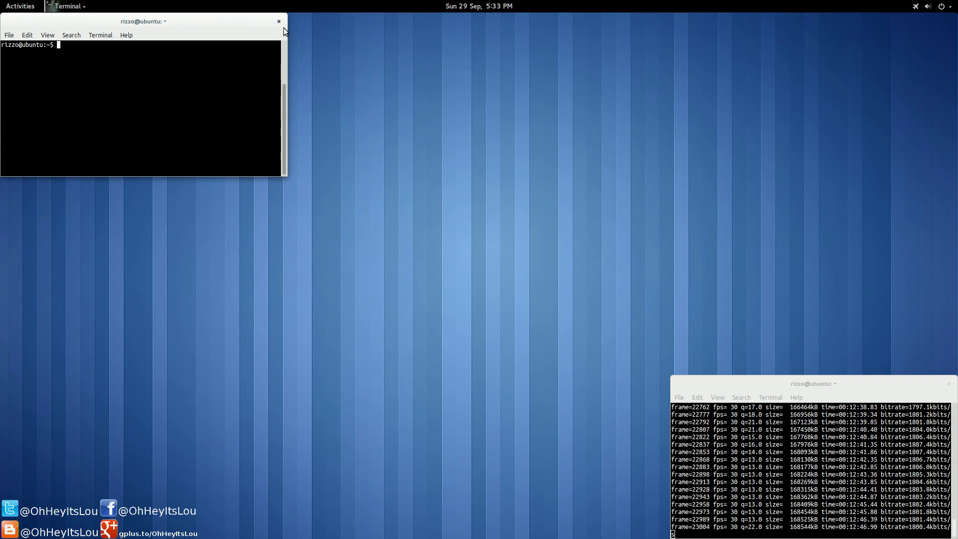
# Close the upper terminal, view today's calendar from the clock, then open Activities.
pyautogui.click(279, 21)
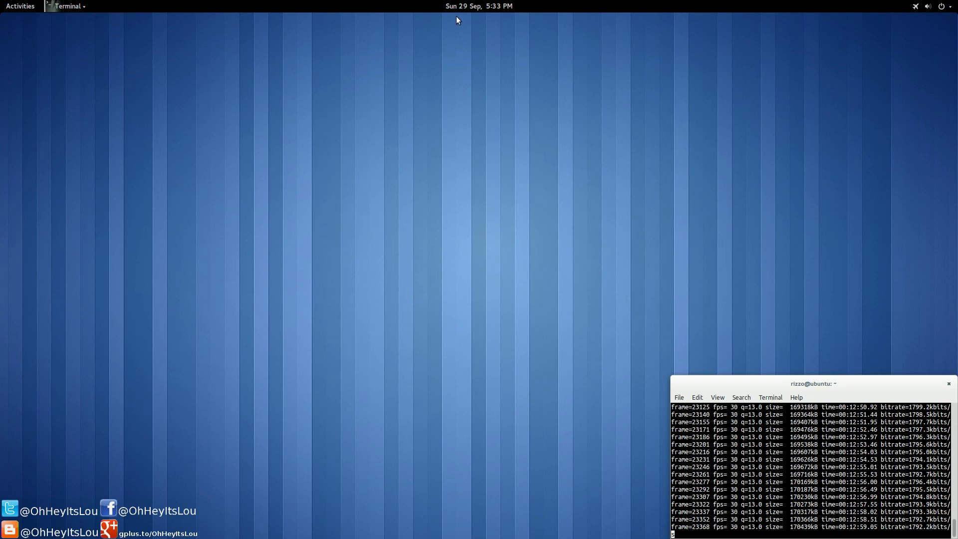
pyautogui.click(471, 6)
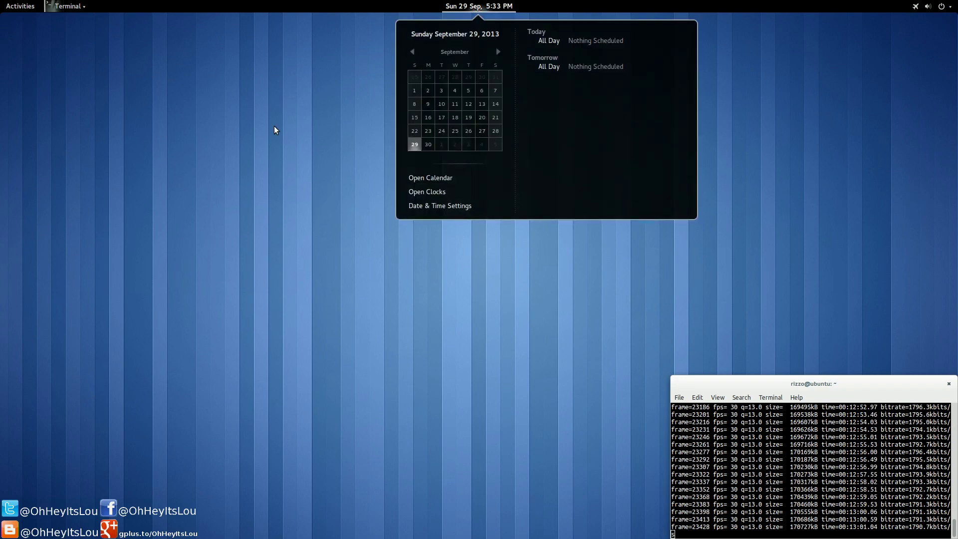
pyautogui.click(208, 184)
pyautogui.moveTo(0, 0)
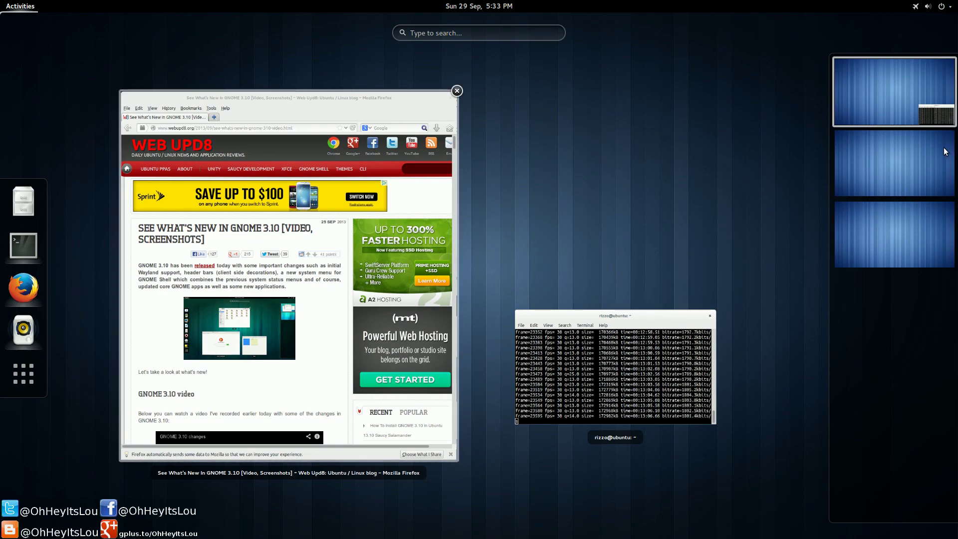
# Switch between workspace thumbnails 2 and 3, ending back on workspace 1.
pyautogui.click(900, 163)
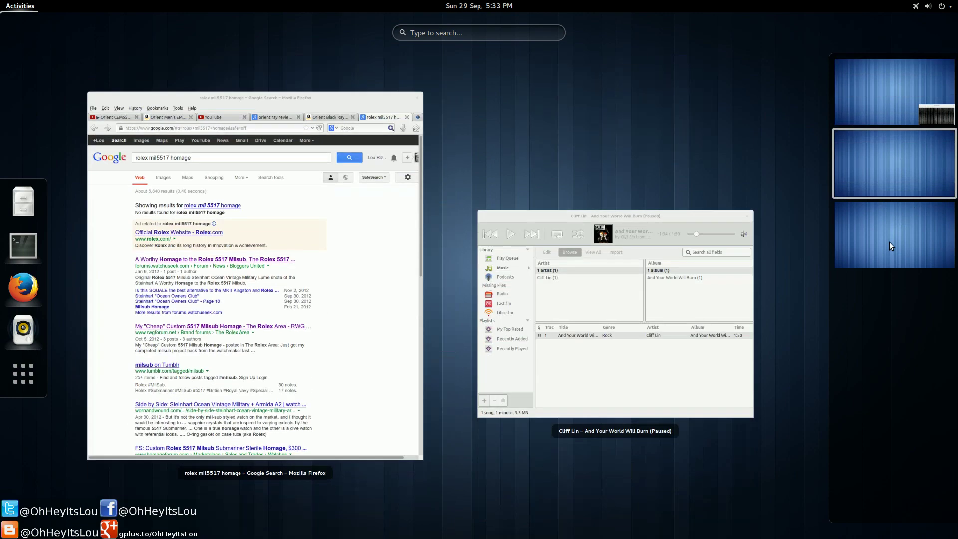
pyautogui.click(889, 241)
pyautogui.click(899, 84)
pyautogui.click(887, 147)
pyautogui.click(894, 116)
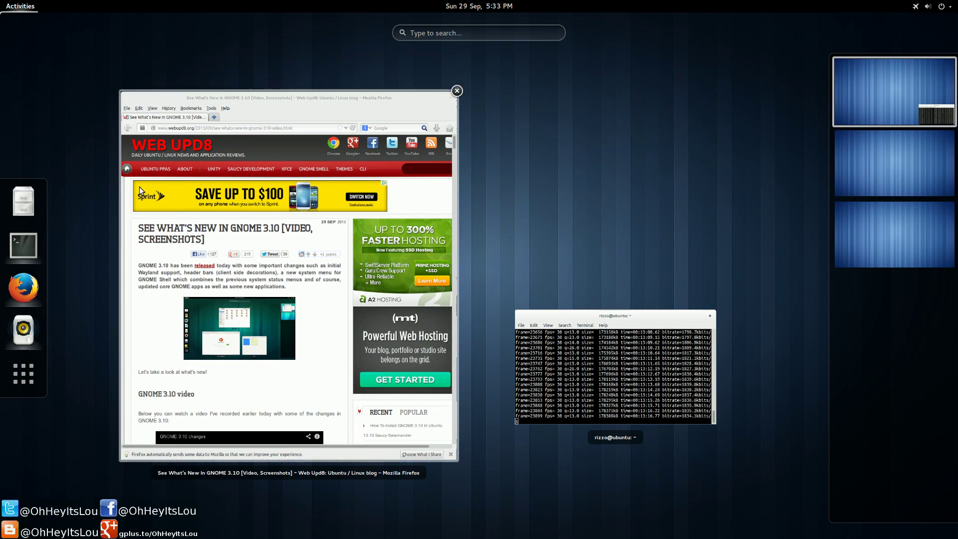
# Snap Firefox to the left half and scroll down the article to the core apps.
pyautogui.click(200, 130)
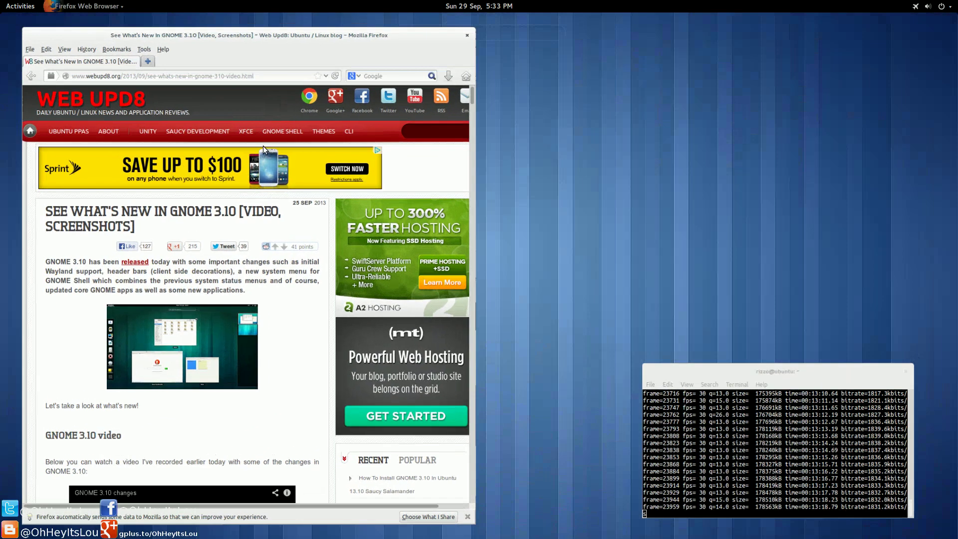
pyautogui.scroll(-10, 222, 315)
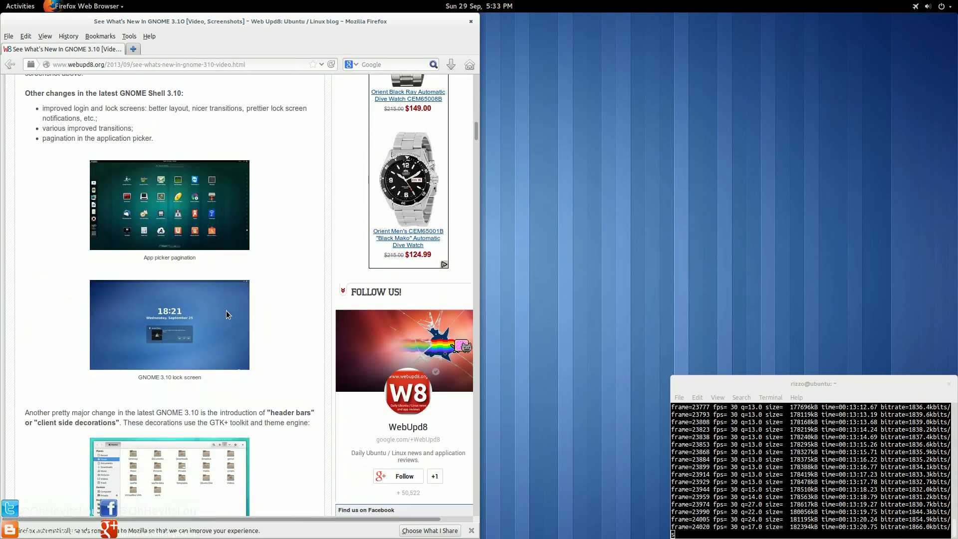
pyautogui.scroll(-4, 227, 312)
pyautogui.scroll(-8, 227, 313)
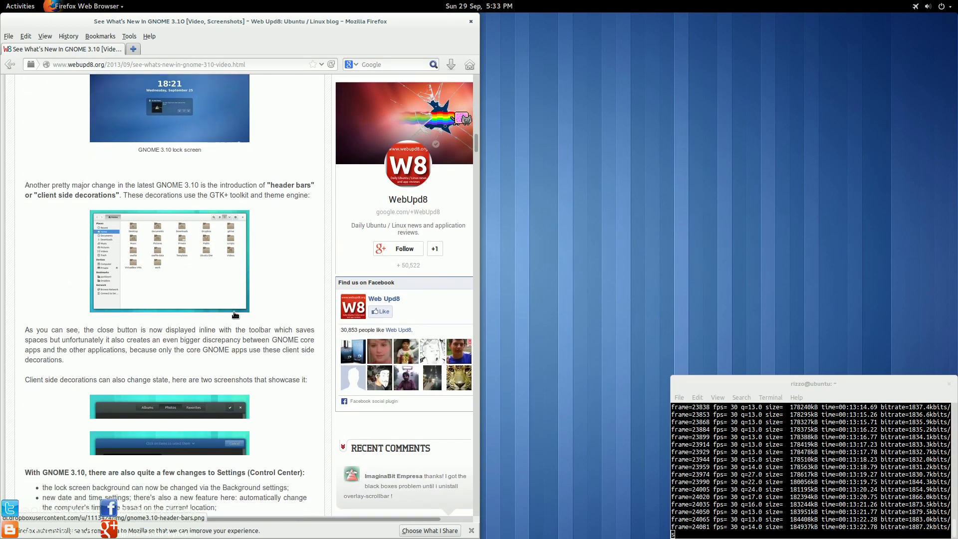
pyautogui.scroll(-20, 233, 314)
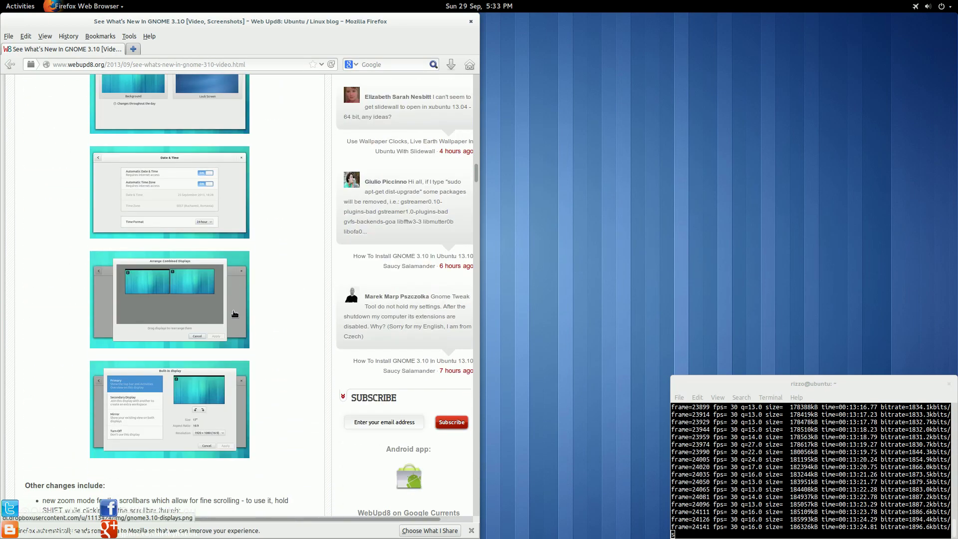
pyautogui.scroll(-7, 233, 314)
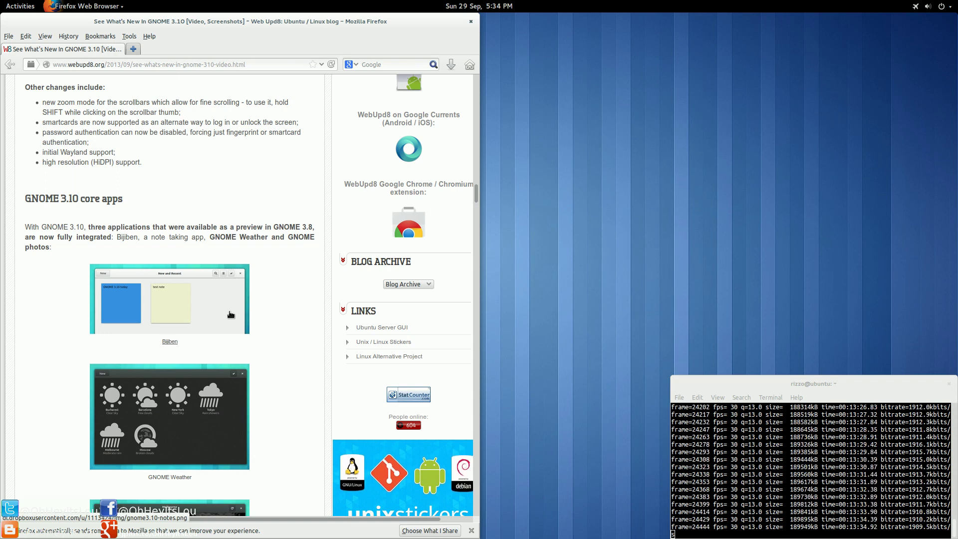
pyautogui.scroll(-10, 226, 315)
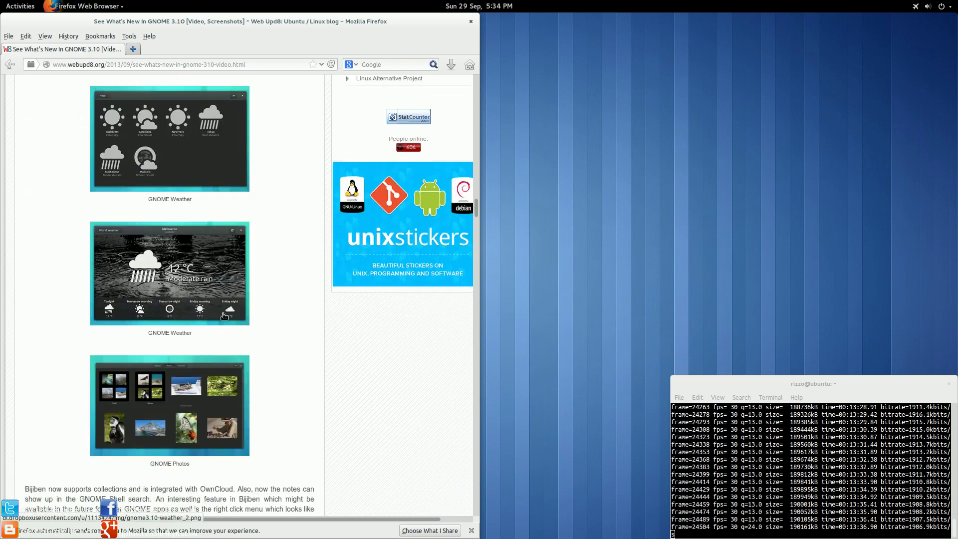
pyautogui.scroll(-15, 222, 313)
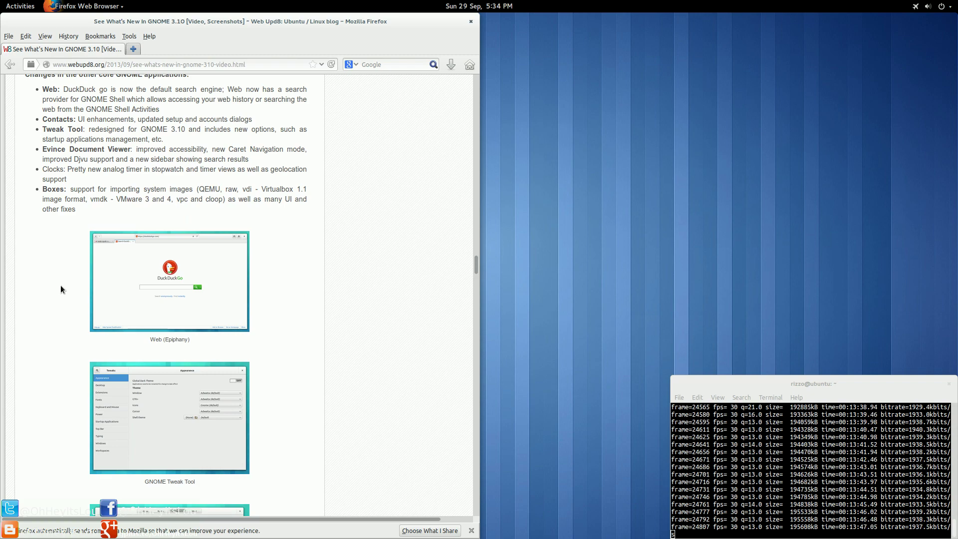
pyautogui.scroll(-20, 60, 259)
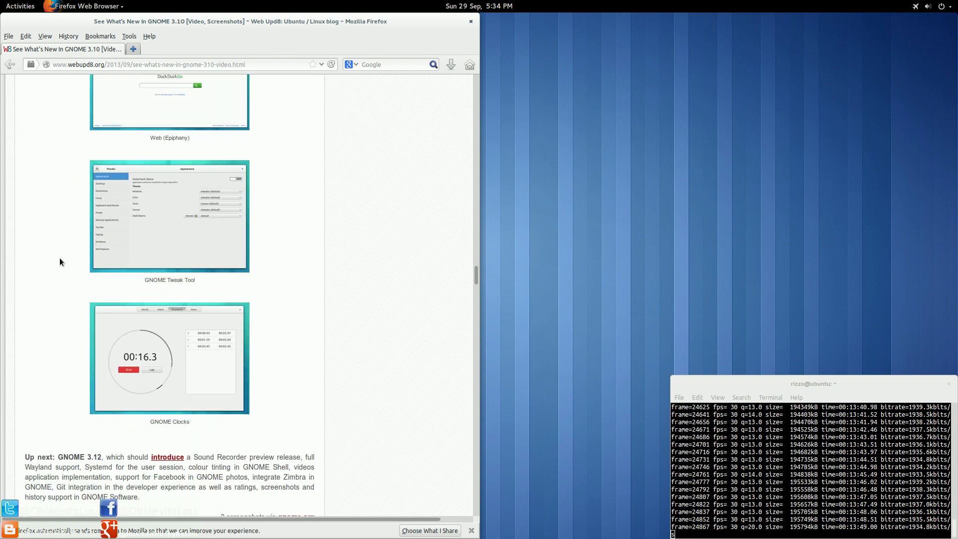
# Scroll back up to the article's opening and video section.
pyautogui.scroll(20, 59, 258)
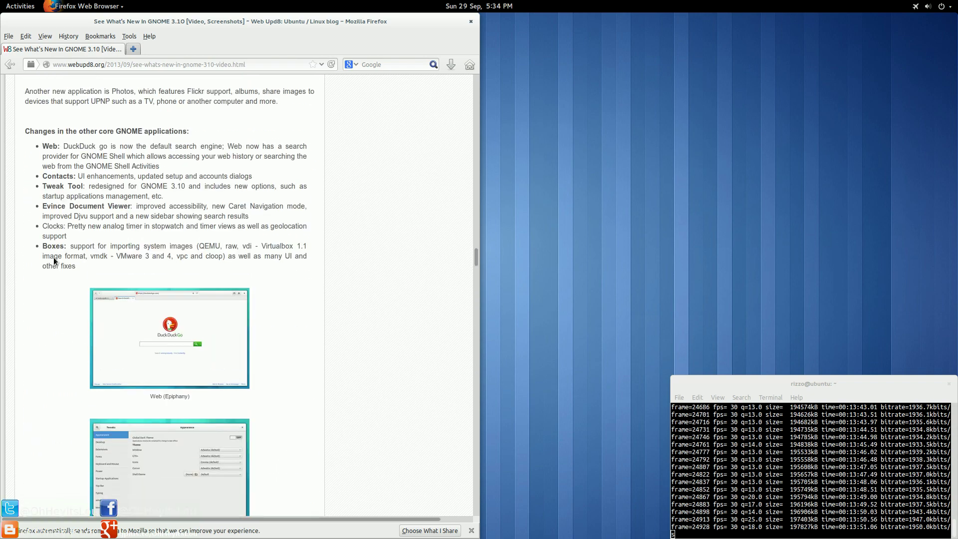
pyautogui.scroll(15, 46, 256)
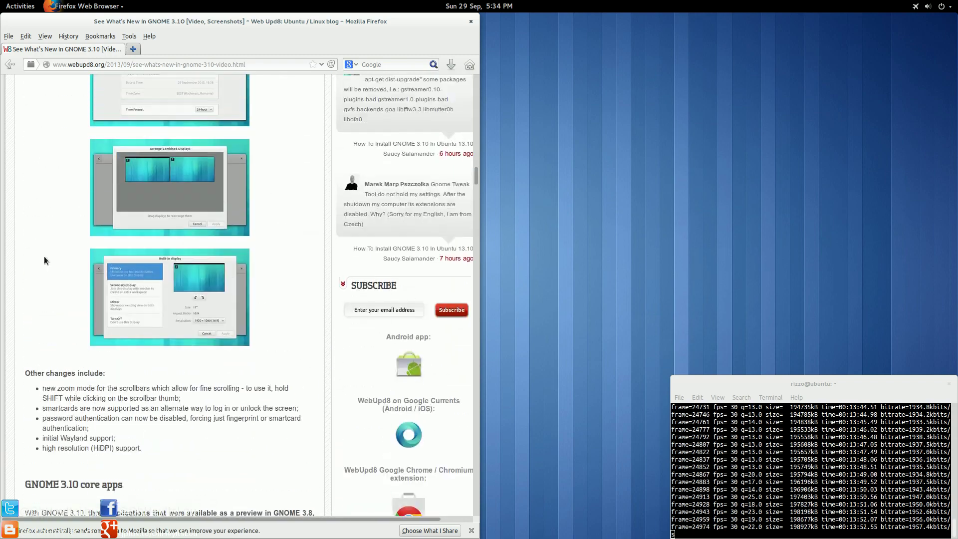
pyautogui.scroll(15, 33, 256)
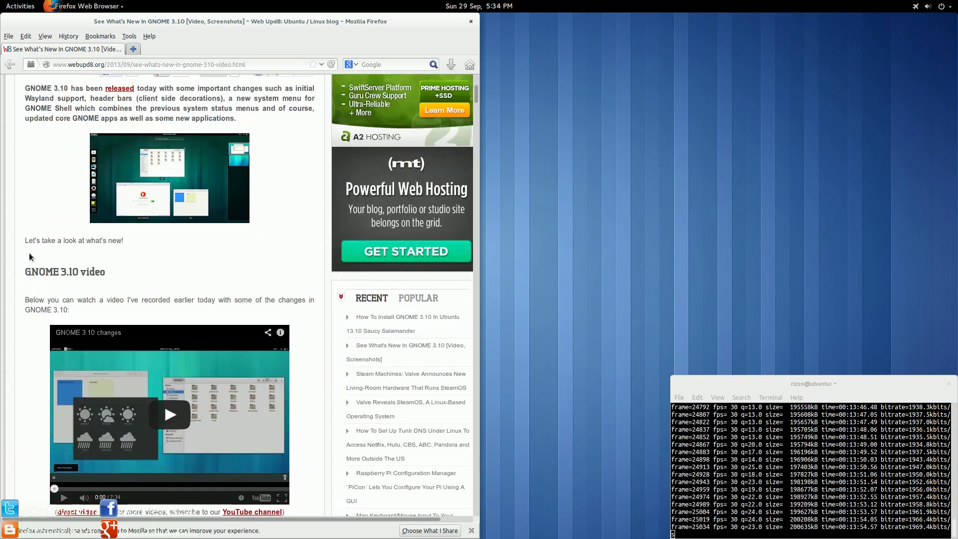
# Minimize the Firefox window from its title-bar options menu.
pyautogui.rightClick(199, 17)
pyautogui.click(224, 22)
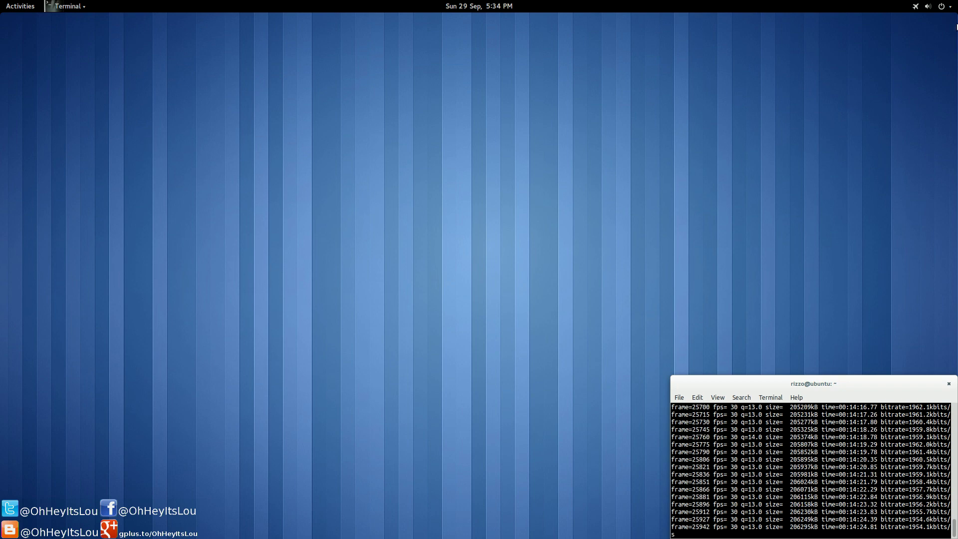
pyautogui.click(943, 7)
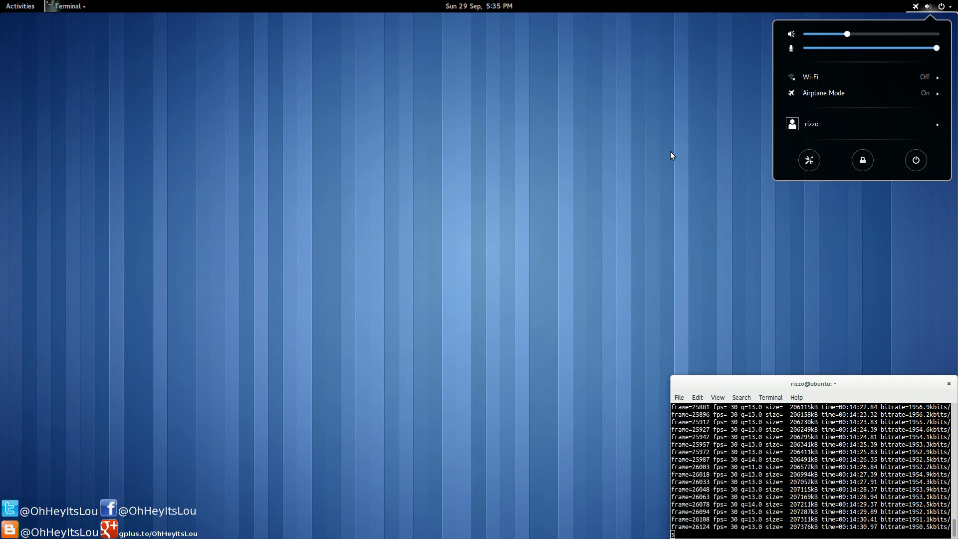
pyautogui.click(493, 44)
pyautogui.click(487, 6)
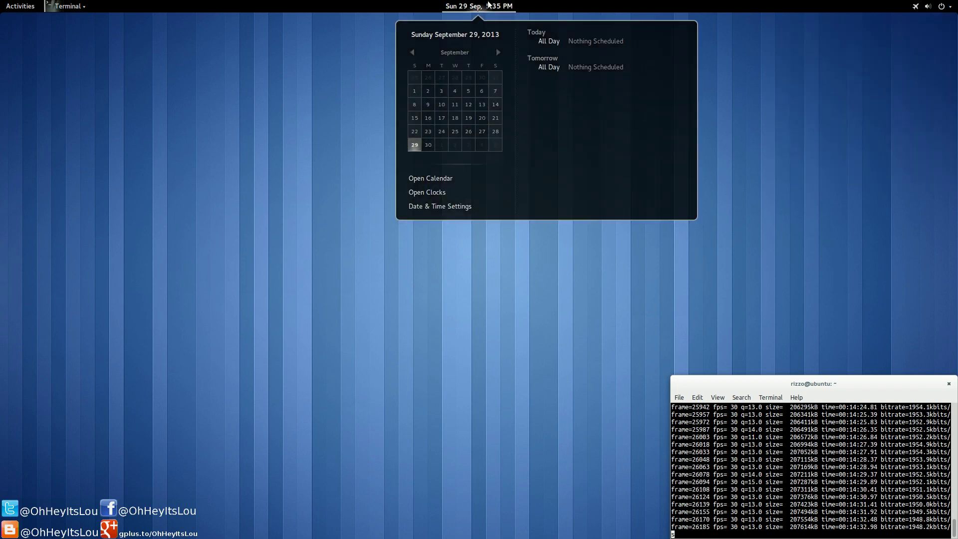
pyautogui.click(488, 5)
pyautogui.moveTo(1, 1)
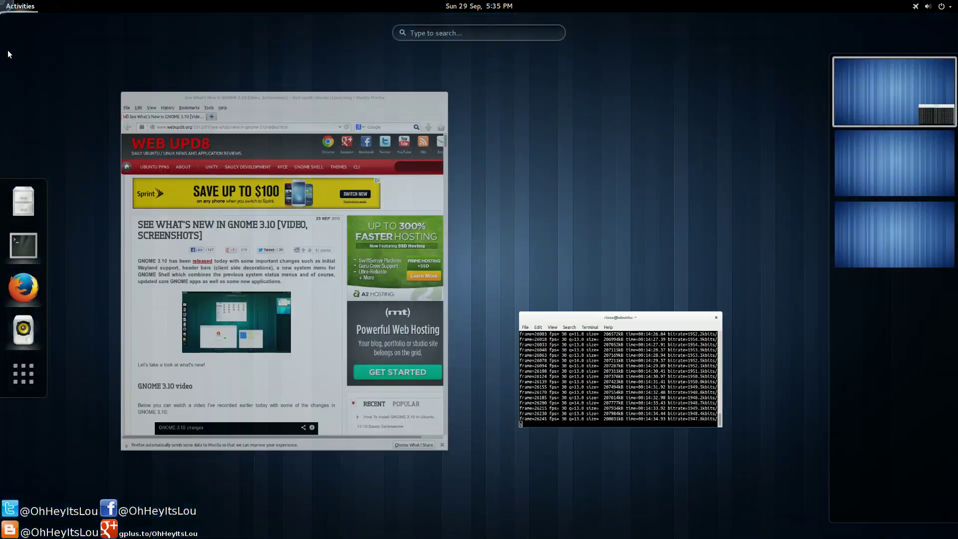